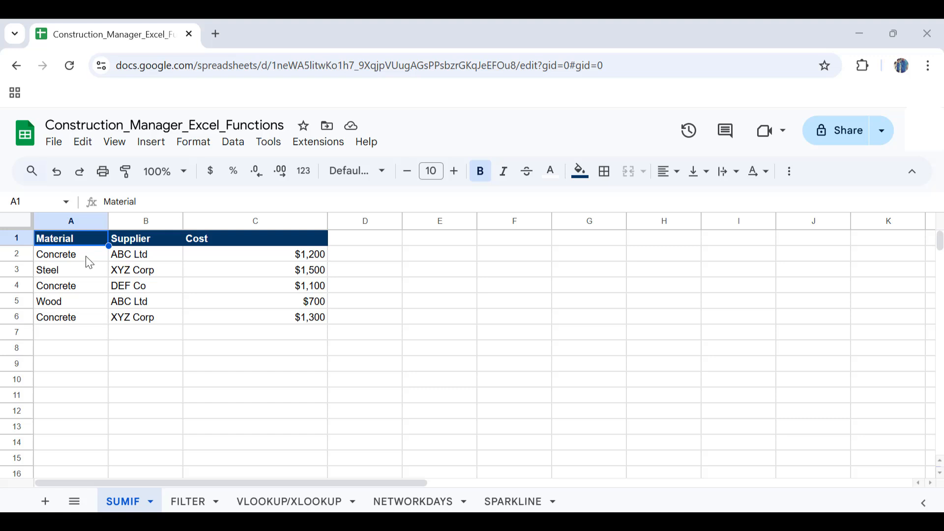
- Enter the formula =sumif(A:A,"Concrete",C:C) in cell E2 to total the cost of concrete
{"action": "left_click", "coordinate": [454, 259]}
{"action": "type", "text": "="}
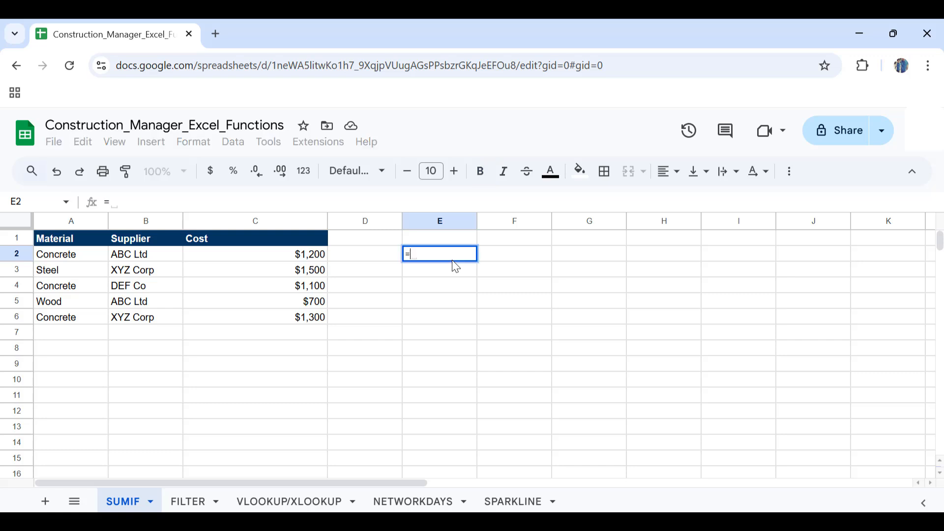
{"action": "type", "text": "sumi"}
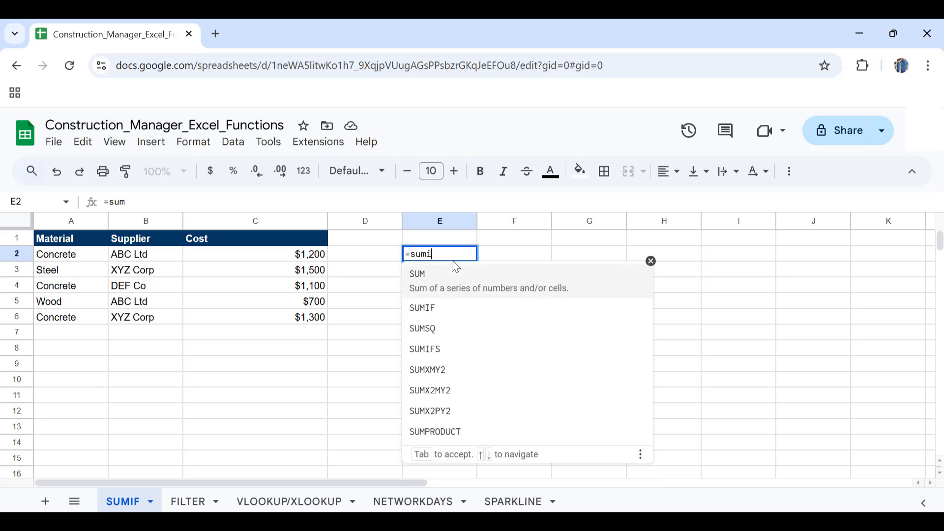
{"action": "type", "text": "f("}
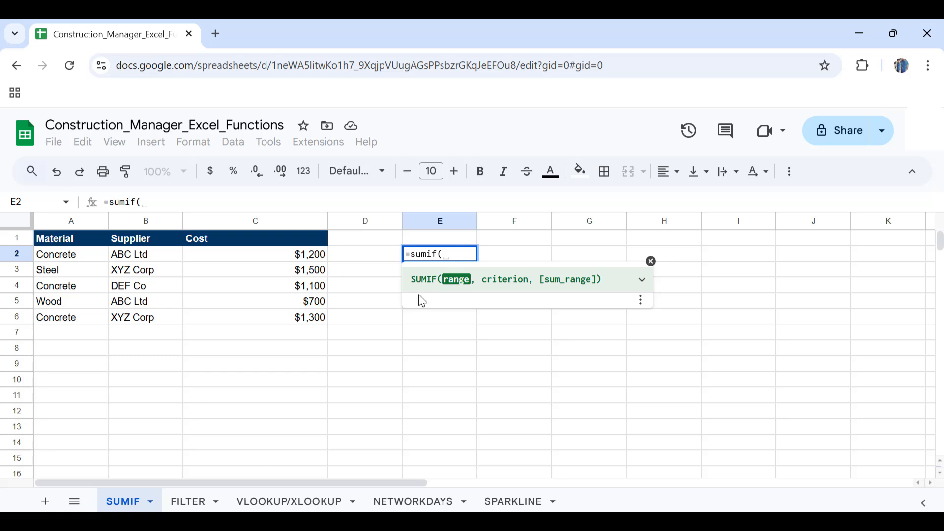
{"action": "left_click", "coordinate": [59, 224]}
{"action": "type", "text": ","}
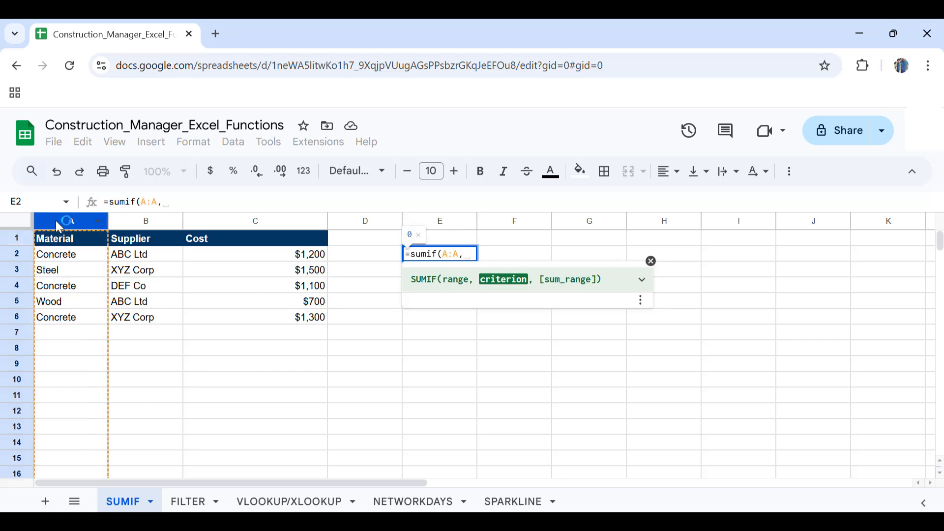
{"action": "type", "text": "\"Concrete"}
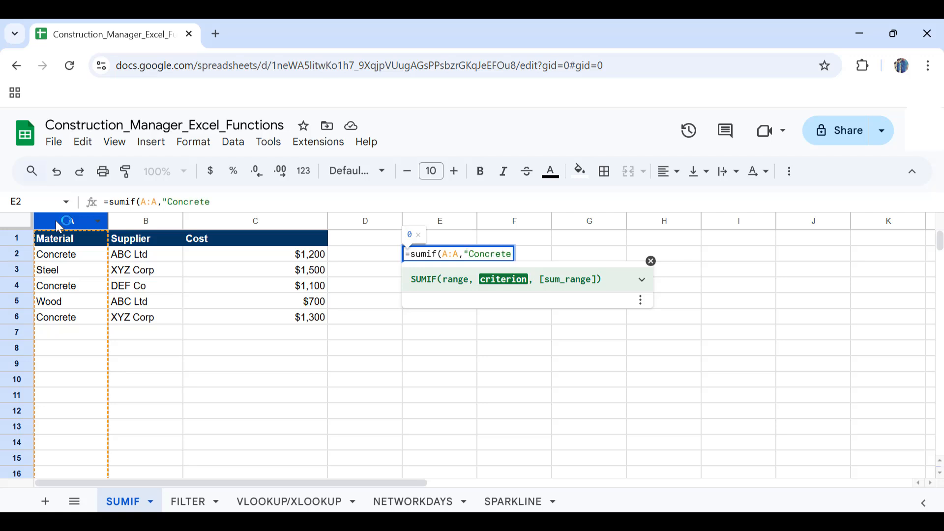
{"action": "type", "text": "\""}
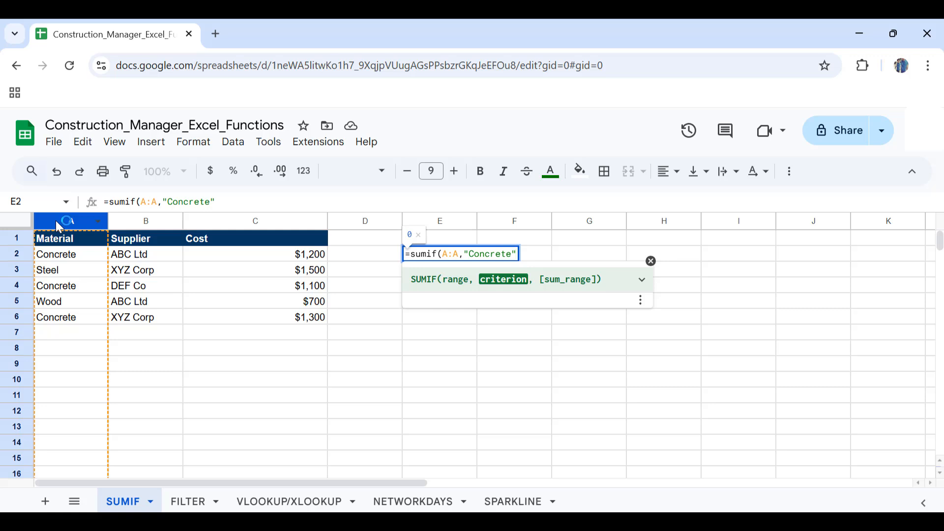
{"action": "type", "text": ","}
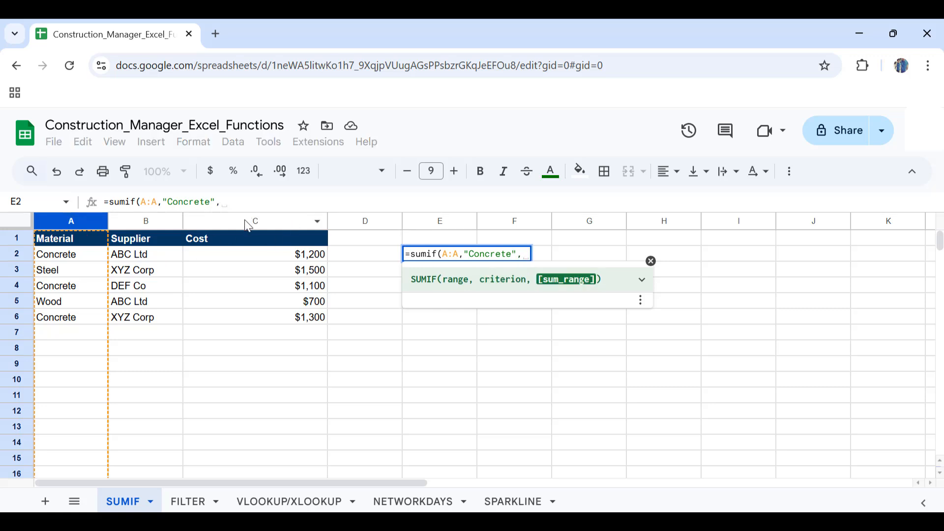
{"action": "left_click", "coordinate": [248, 224]}
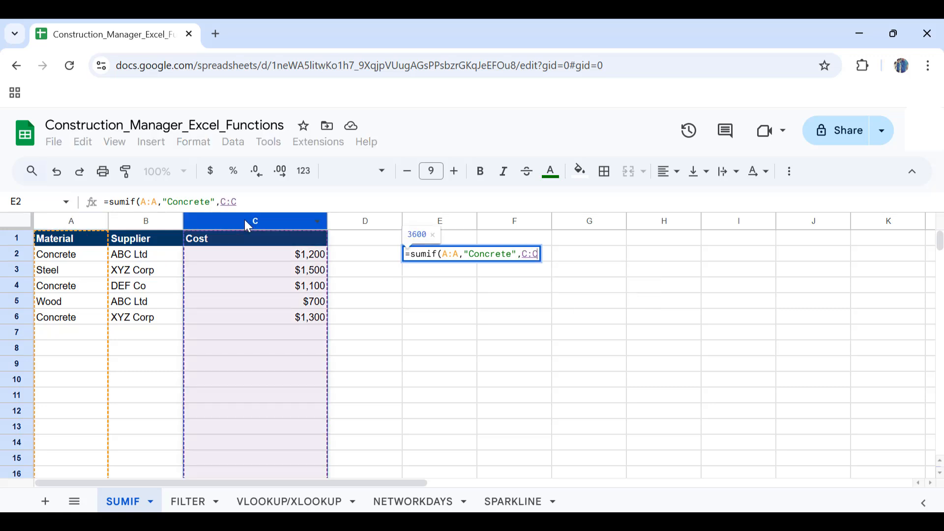
{"action": "key", "text": "Return"}
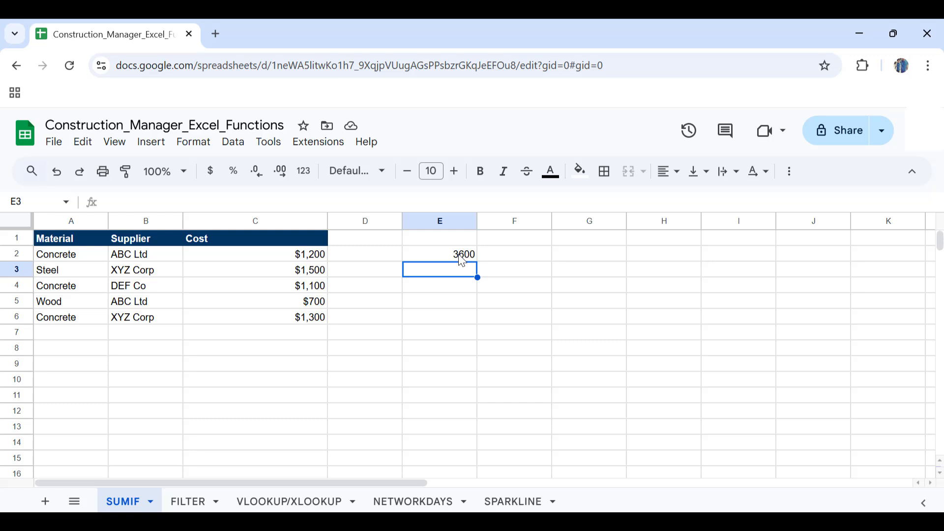
- On the FILTER sheet, enter =filter(A:D,B:B="In Progress") in cell F2 to list the tasks in progress
{"action": "key", "text": "ctrl+shift+Page_Down"}
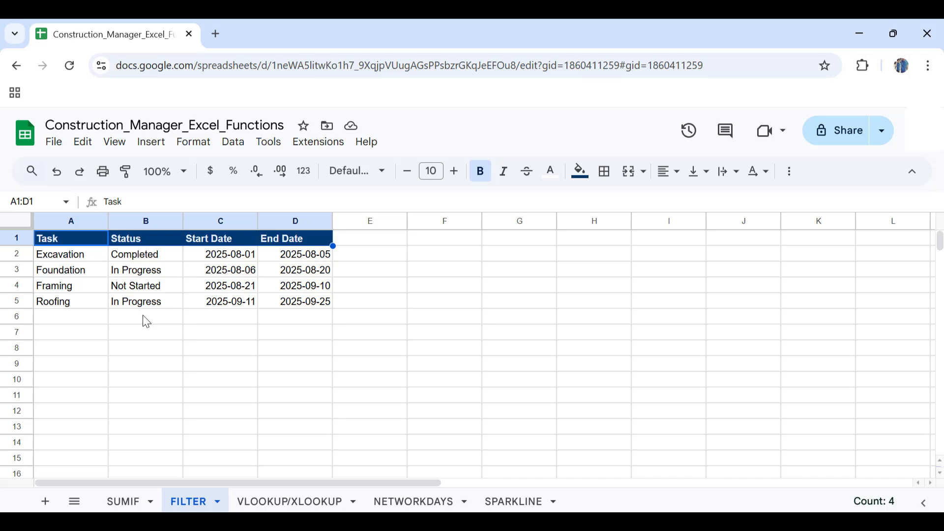
{"action": "left_click", "coordinate": [424, 252]}
{"action": "type", "text": "="}
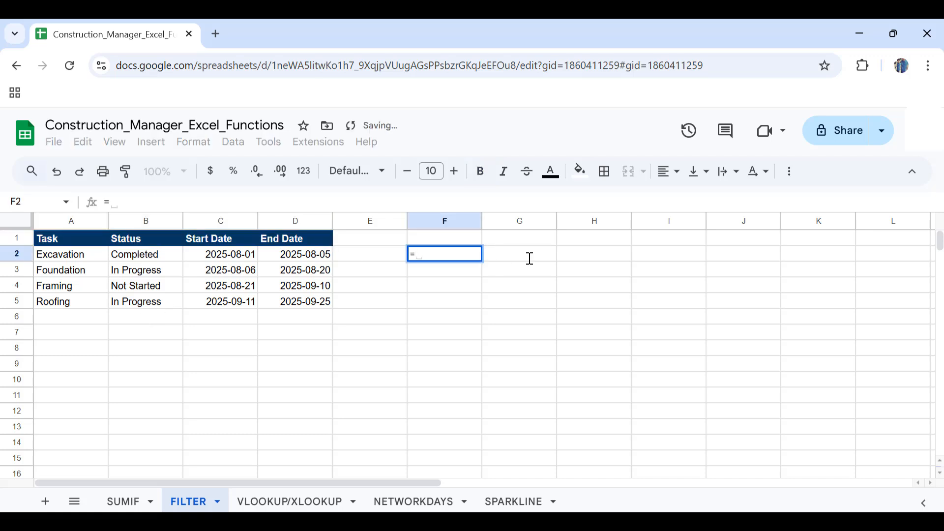
{"action": "type", "text": "filter("}
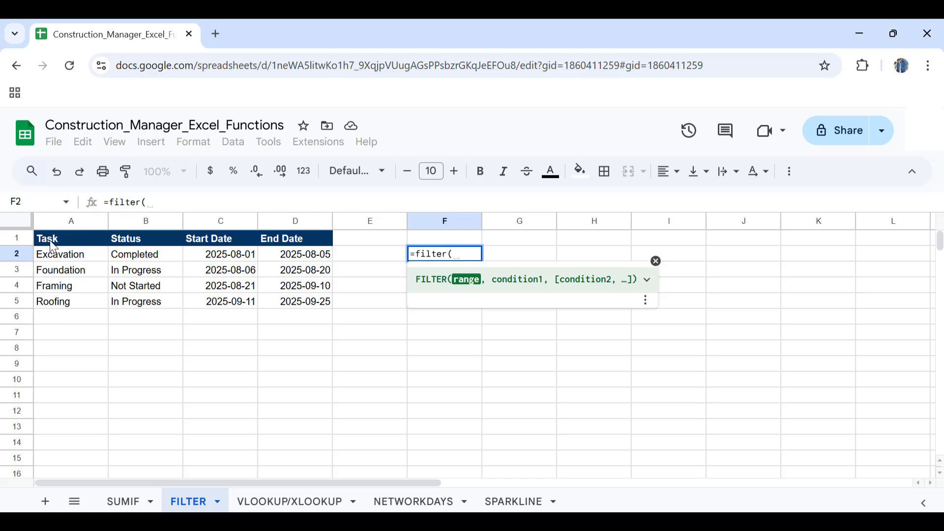
{"action": "left_click_drag", "start_coordinate": [62, 223], "coordinate": [295, 225]}
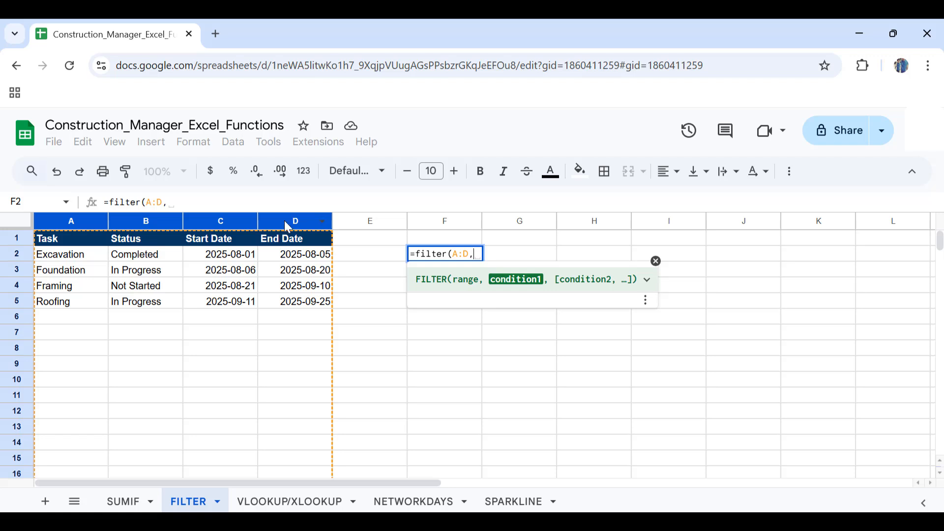
{"action": "type", "text": ","}
{"action": "left_click", "coordinate": [144, 225]}
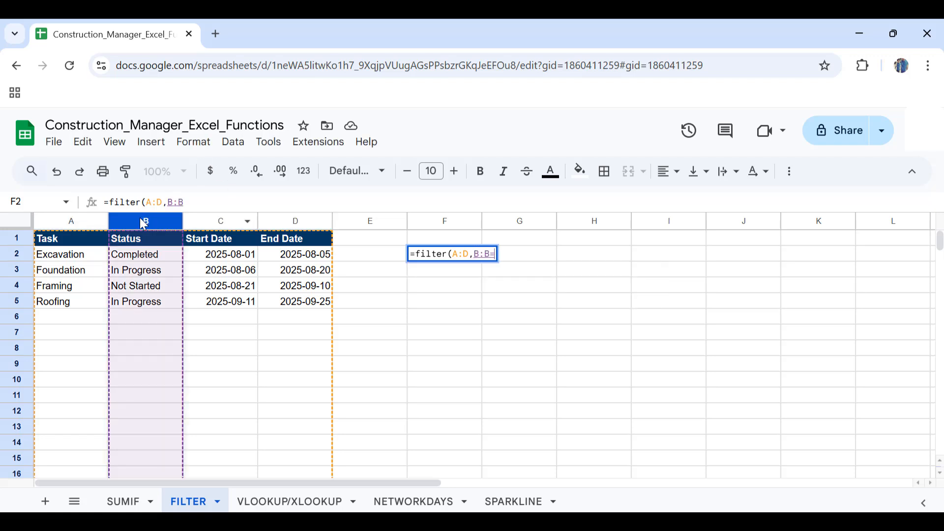
{"action": "type", "text": "=\"In Progr"}
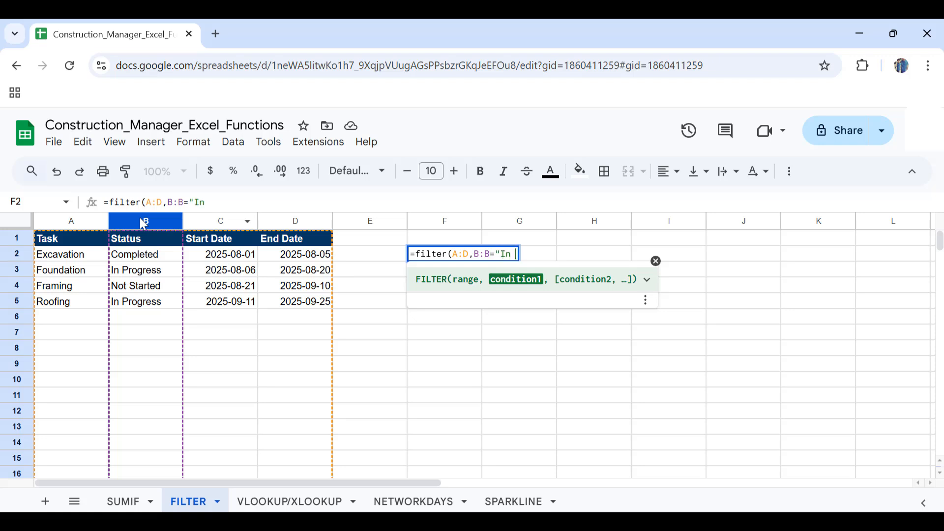
{"action": "type", "text": "es"}
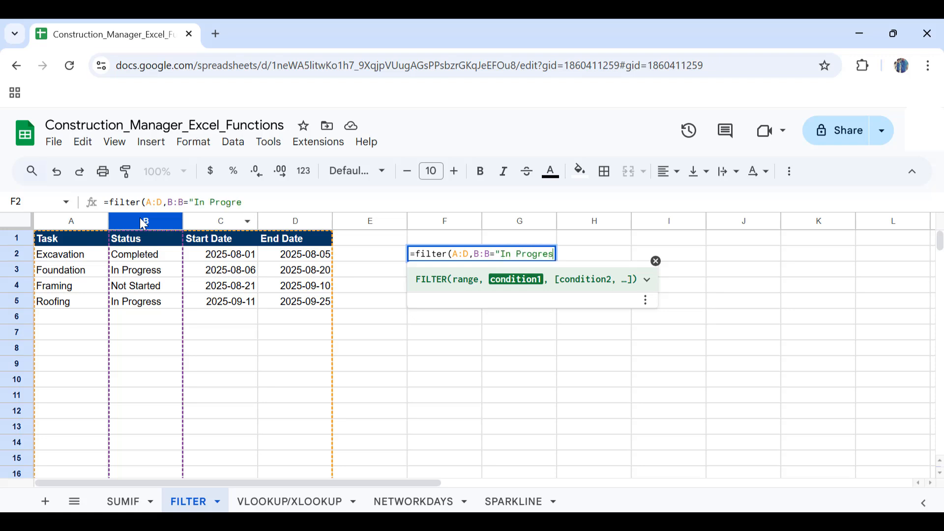
{"action": "type", "text": "s\""}
{"action": "key", "text": "Return"}
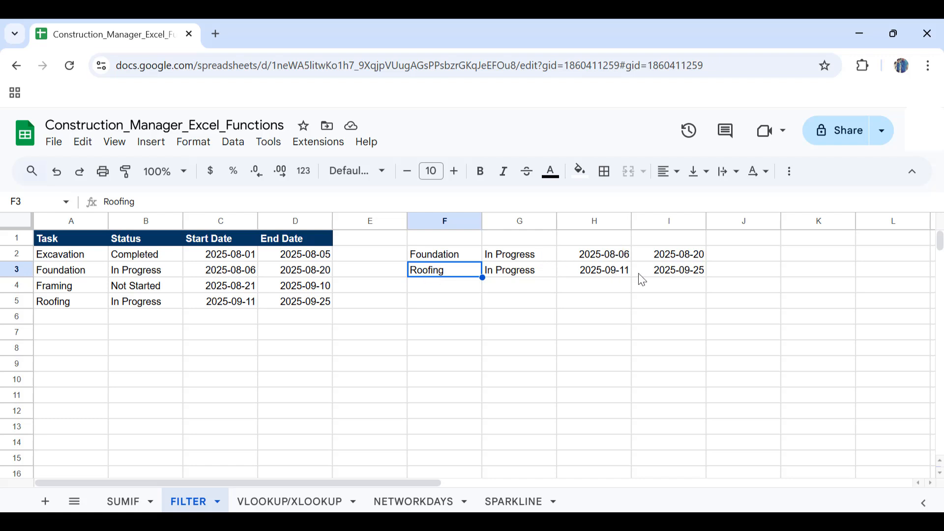
- On the VLOOKUP/XLOOKUP sheet, enter =vlookup("Steel",A:C,3,false) in cell E2 to look up the steel price
{"action": "left_click", "coordinate": [282, 501]}
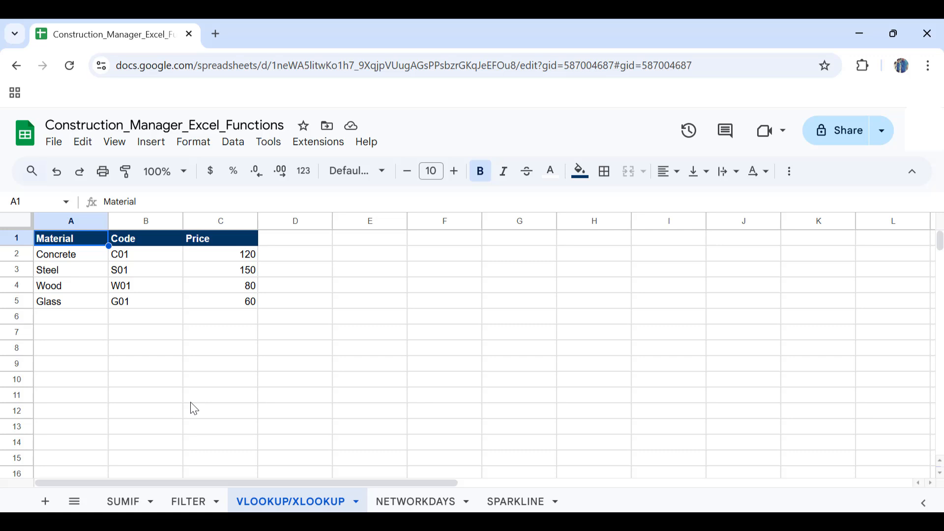
{"action": "left_click", "coordinate": [384, 259]}
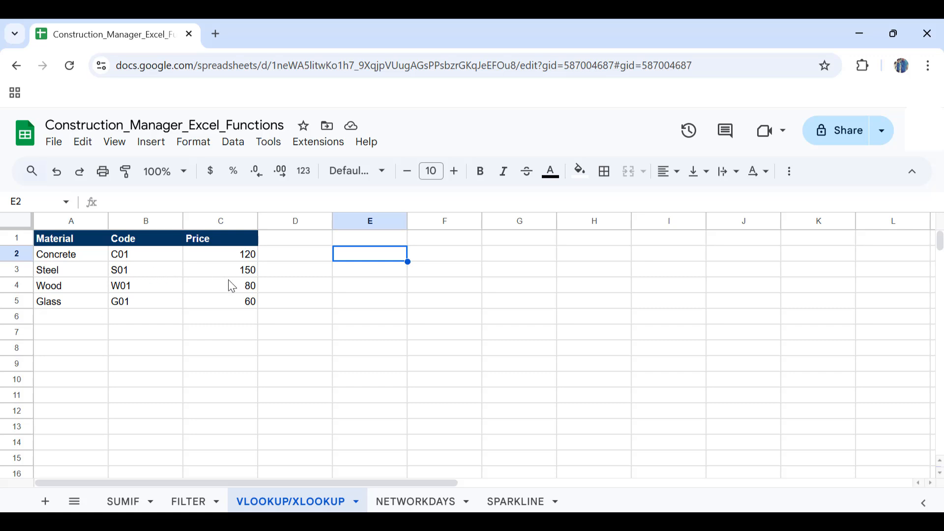
{"action": "type", "text": "="}
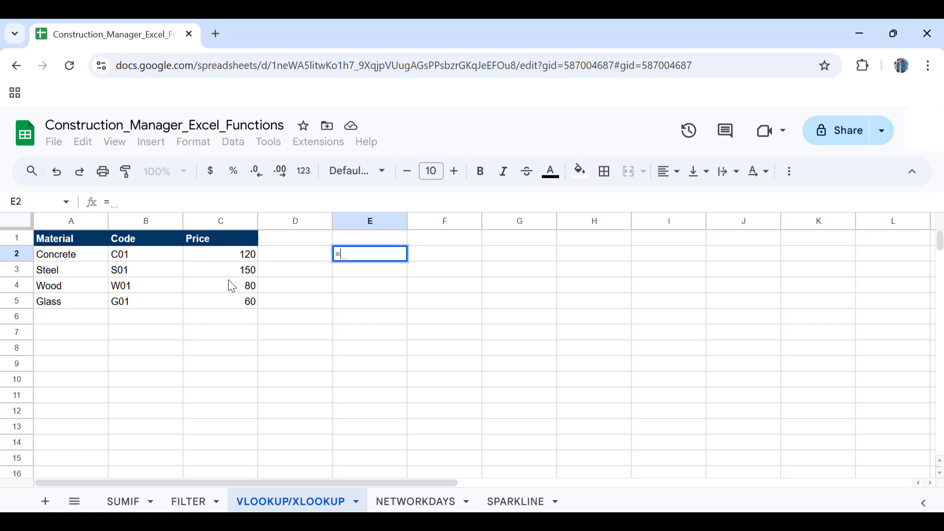
{"action": "type", "text": "vlooku"}
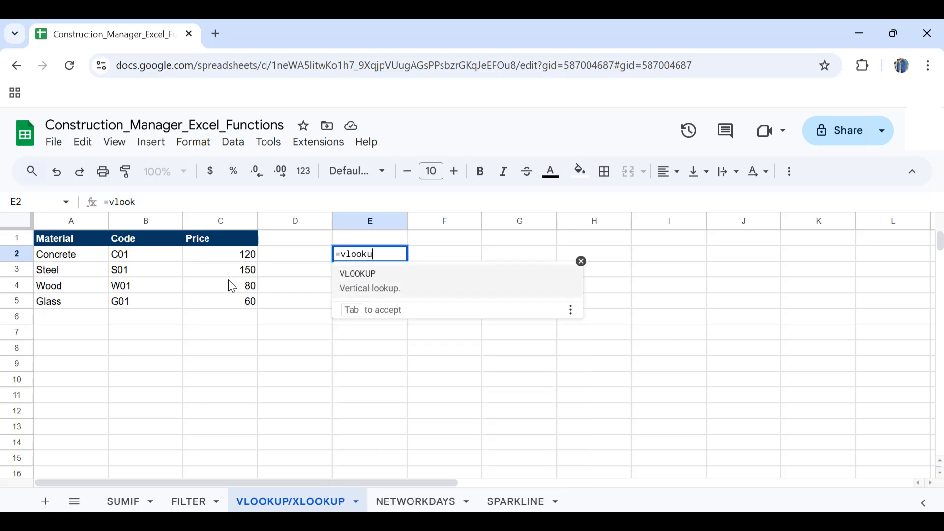
{"action": "type", "text": "p("}
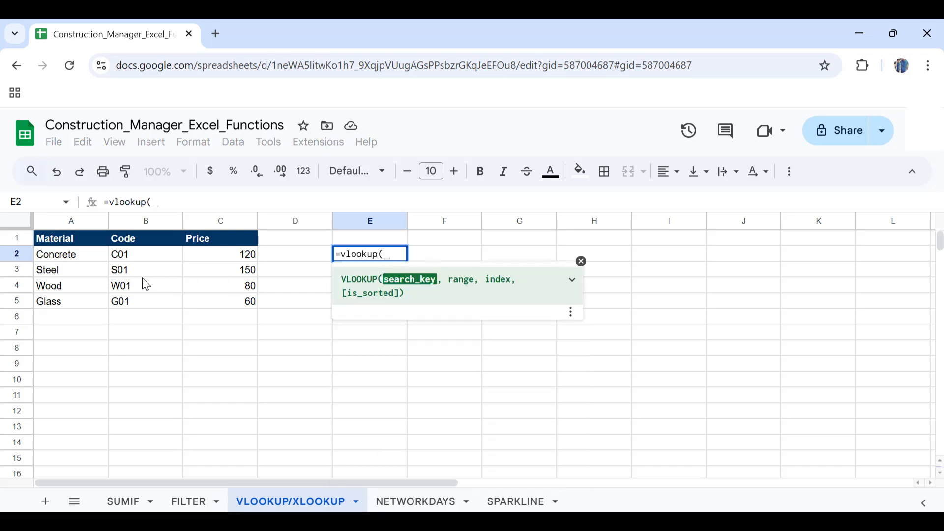
{"action": "type", "text": "\""}
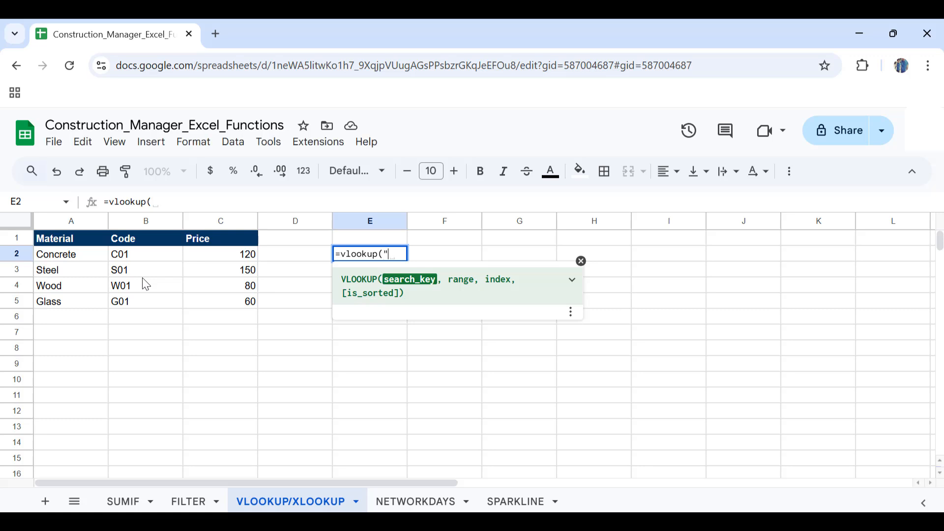
{"action": "type", "text": "Steel\""}
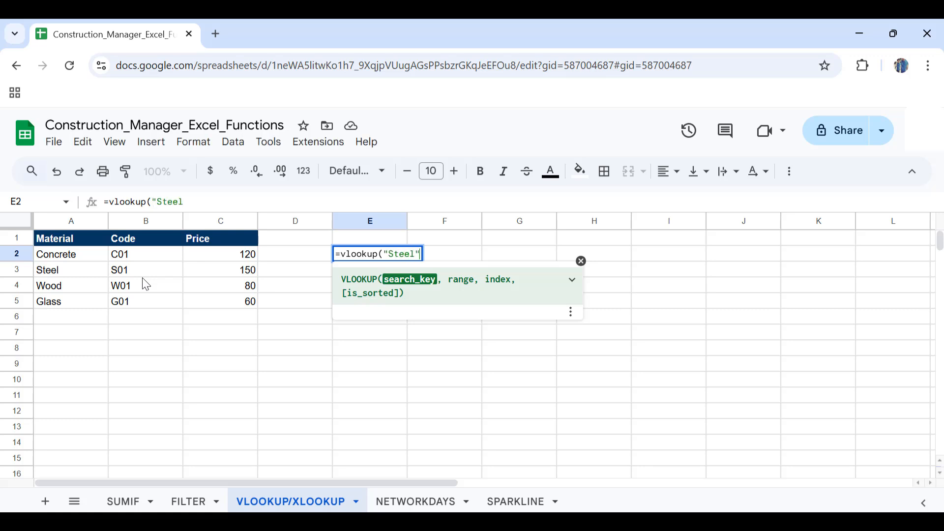
{"action": "type", "text": ","}
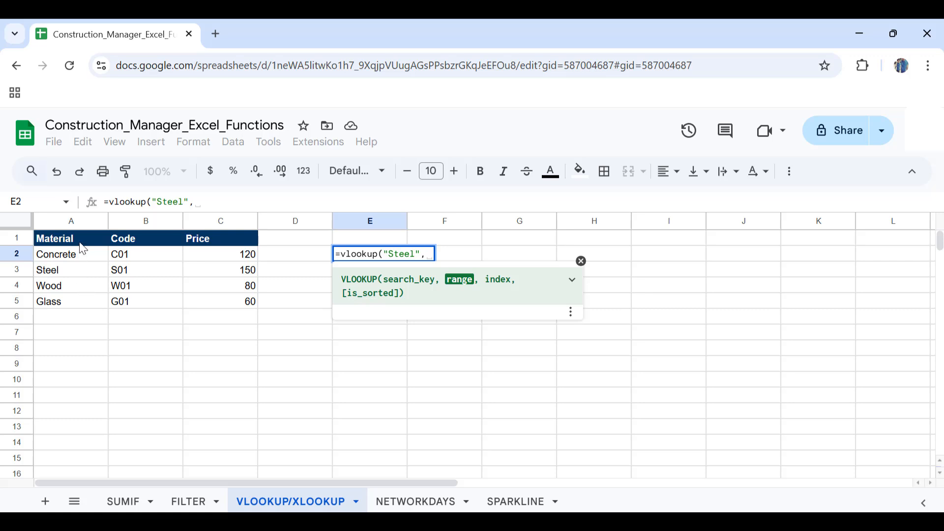
{"action": "left_click_drag", "start_coordinate": [69, 225], "coordinate": [229, 225]}
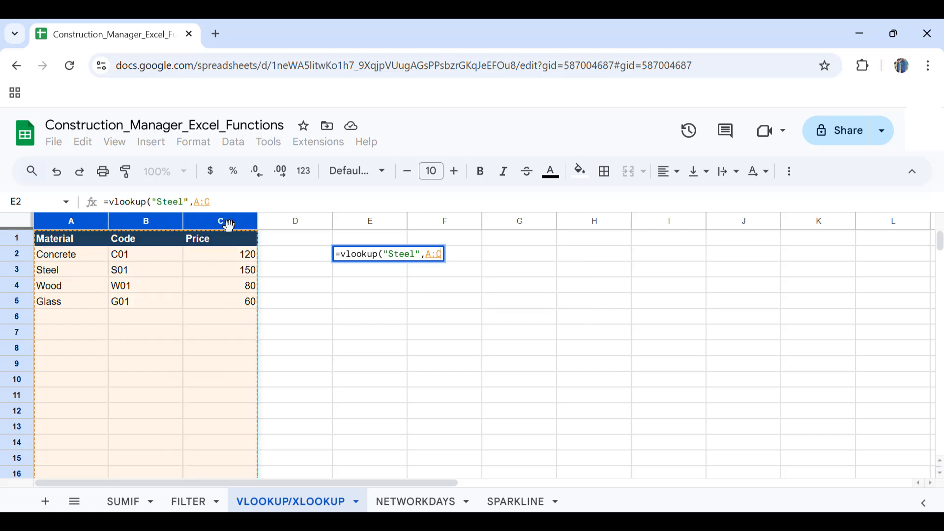
{"action": "type", "text": ","}
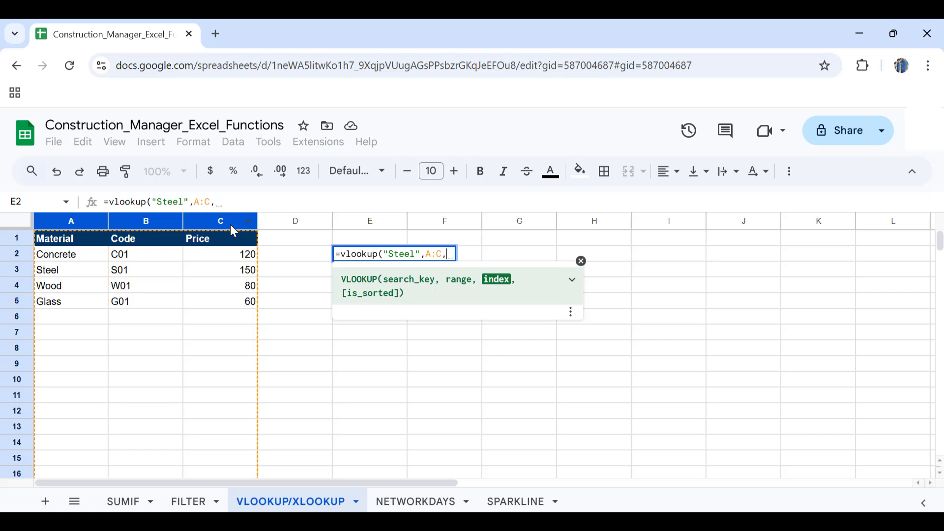
{"action": "type", "text": "3,"}
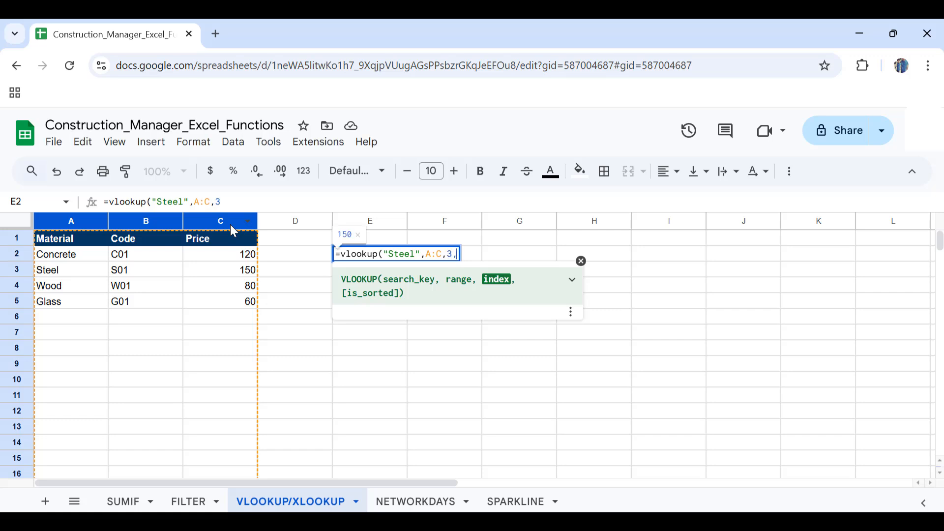
{"action": "type", "text": "false"}
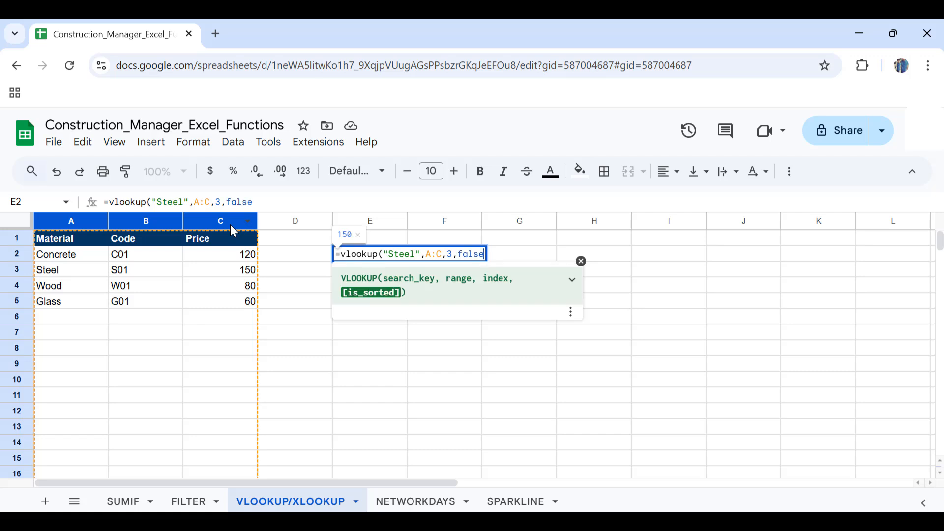
{"action": "key", "text": "Return"}
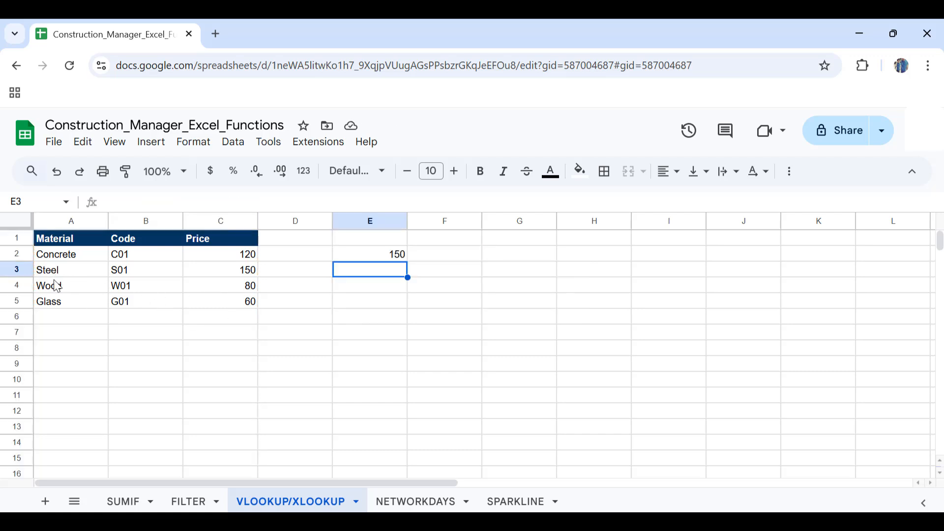
- Change the search key of the VLOOKUP formula in cell E2 to "Concrete"
{"action": "left_click", "coordinate": [368, 254]}
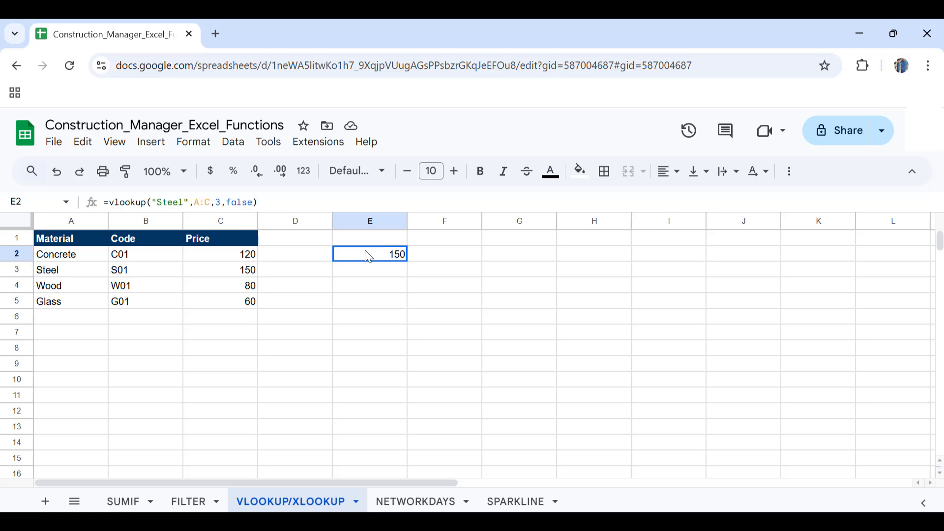
{"action": "double_click", "coordinate": [180, 202]}
{"action": "type", "text": "Concr"}
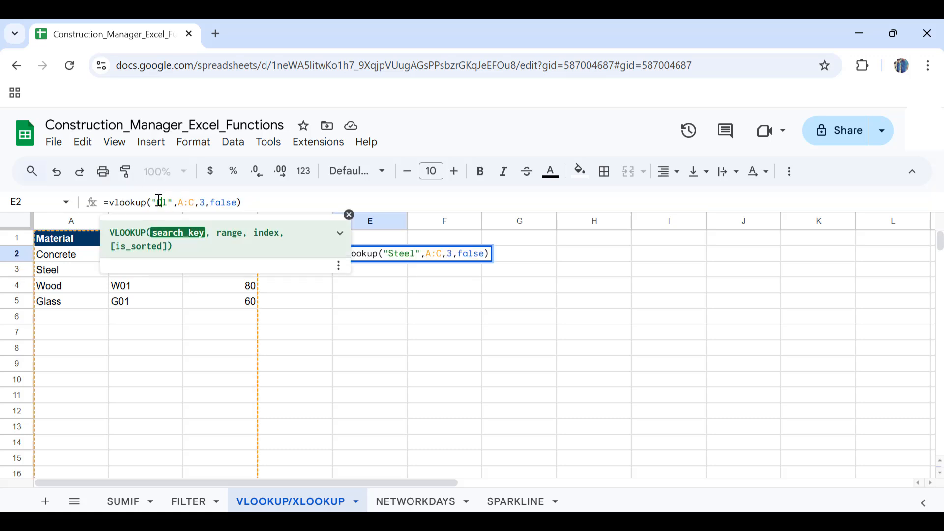
{"action": "type", "text": "ete"}
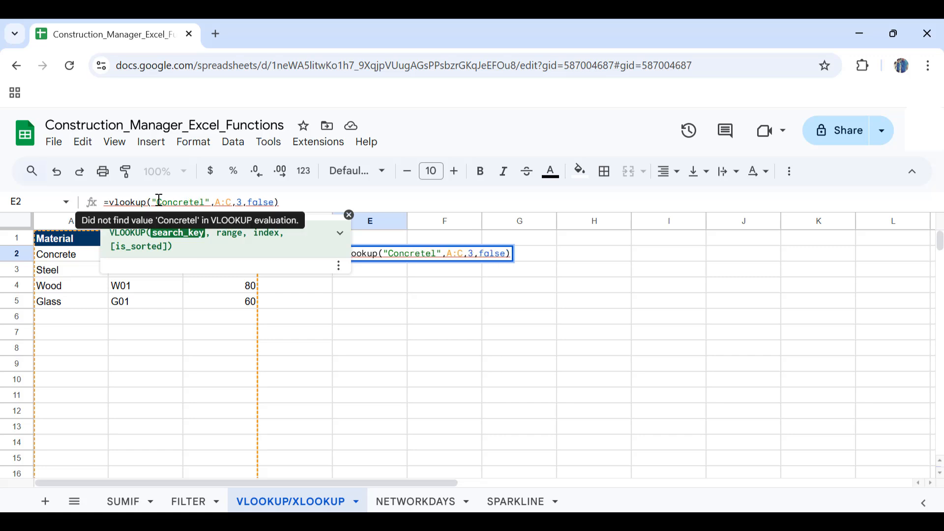
{"action": "key", "text": "BackSpace"}
{"action": "key", "text": "Return"}
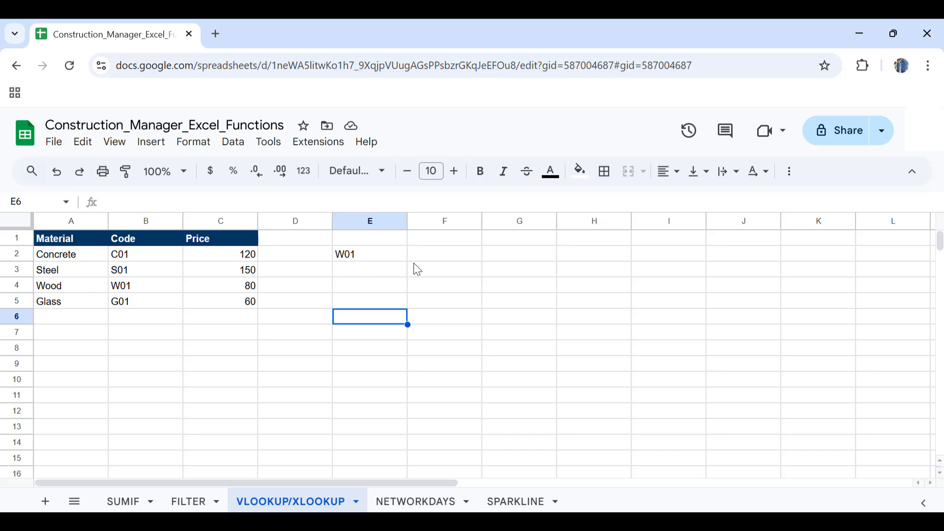
- Try to look up the price for the code in E2 with =vlookup(E2,A:C,3,false) in cell F2
{"action": "left_click", "coordinate": [429, 262]}
{"action": "type", "text": "="}
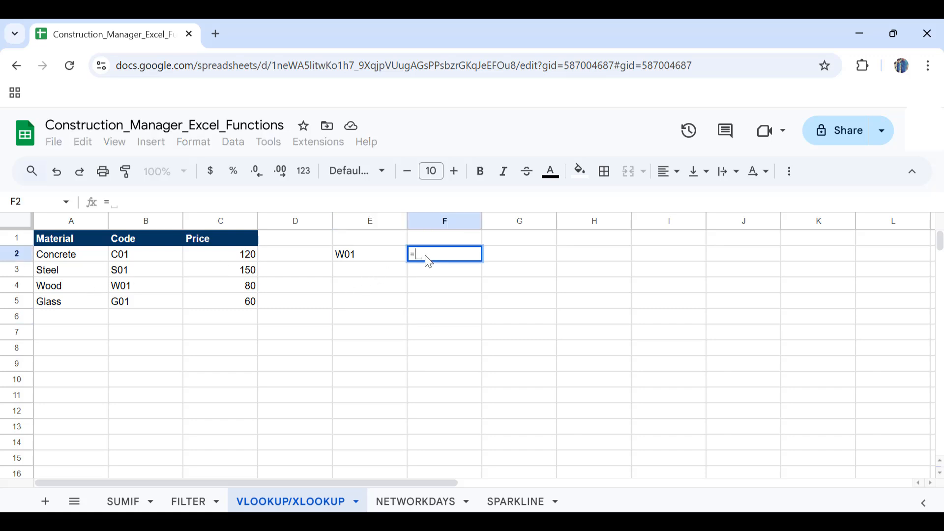
{"action": "type", "text": "vlook"}
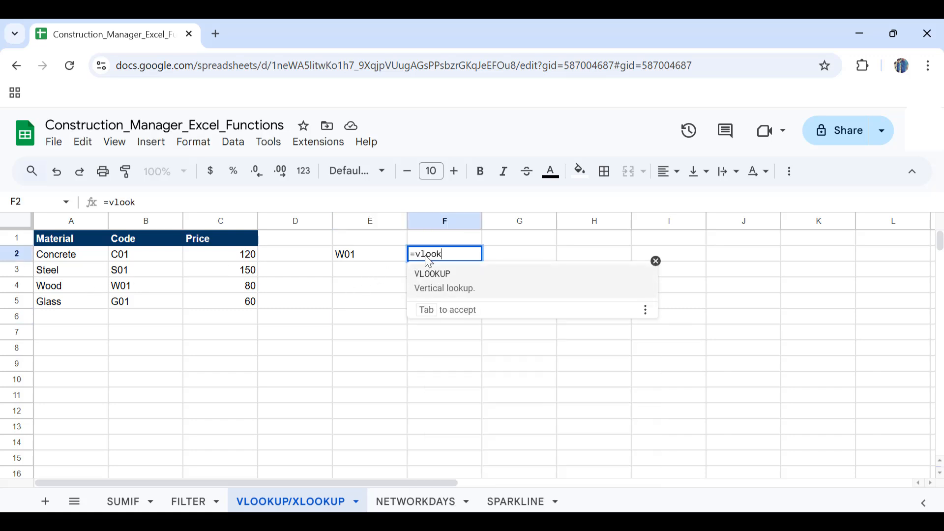
{"action": "type", "text": "up("}
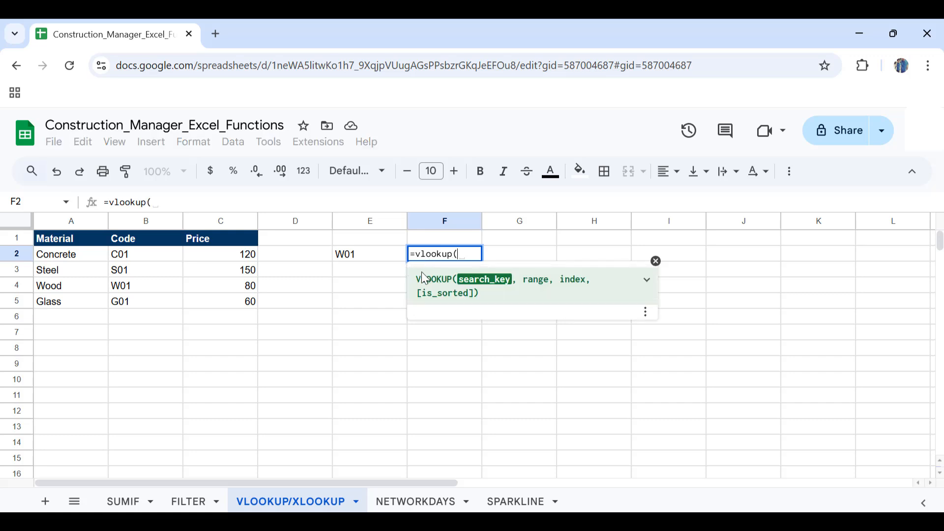
{"action": "left_click", "coordinate": [374, 259]}
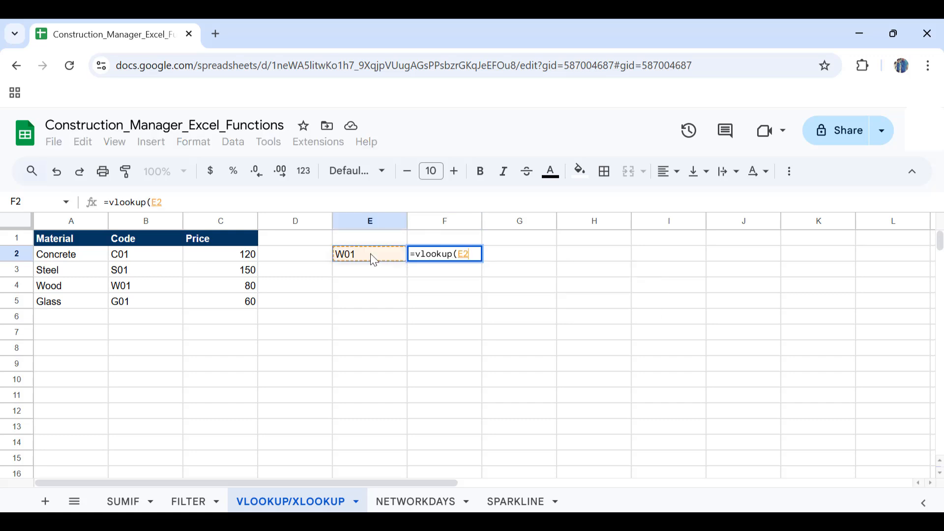
{"action": "type", "text": ","}
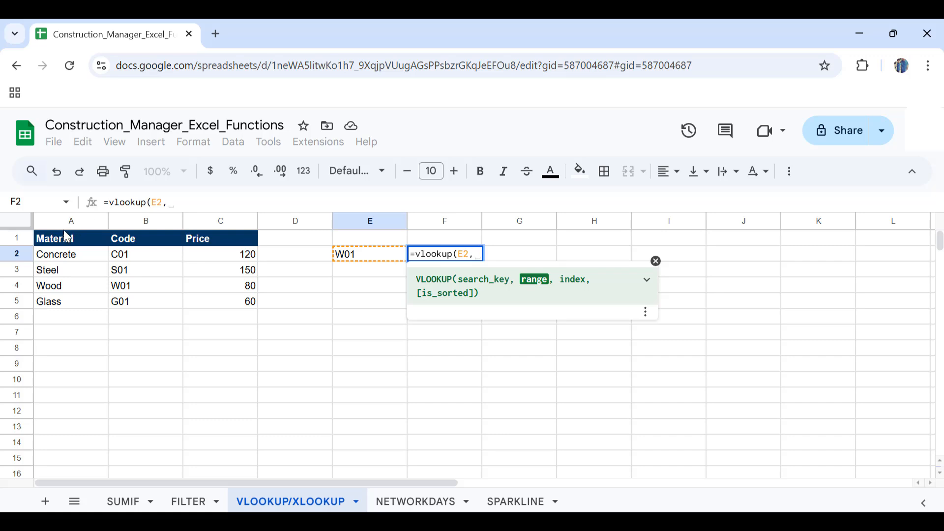
{"action": "left_click_drag", "start_coordinate": [68, 221], "coordinate": [215, 224]}
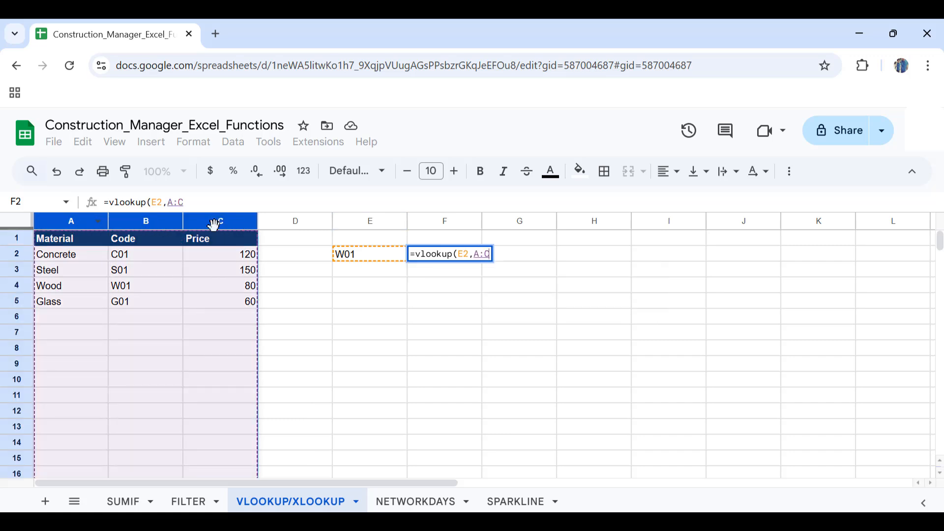
{"action": "type", "text": ","}
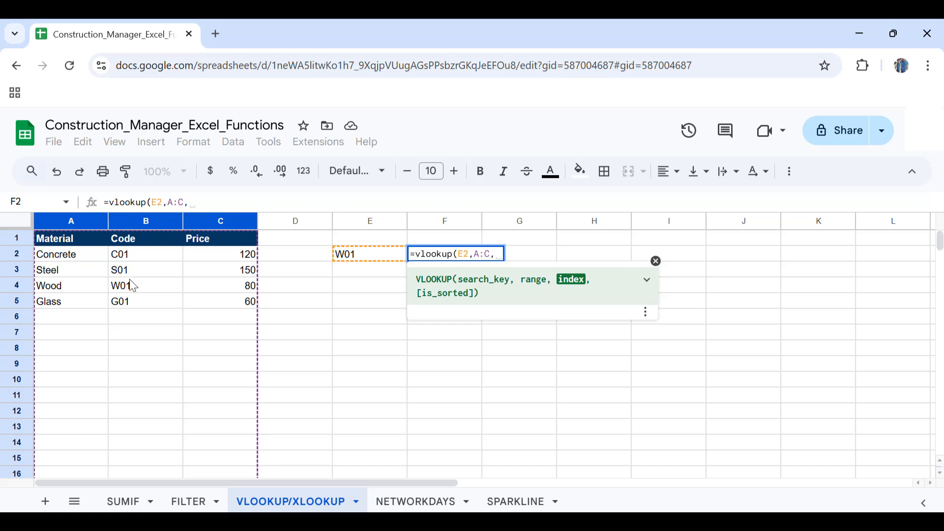
{"action": "type", "text": "3,false"}
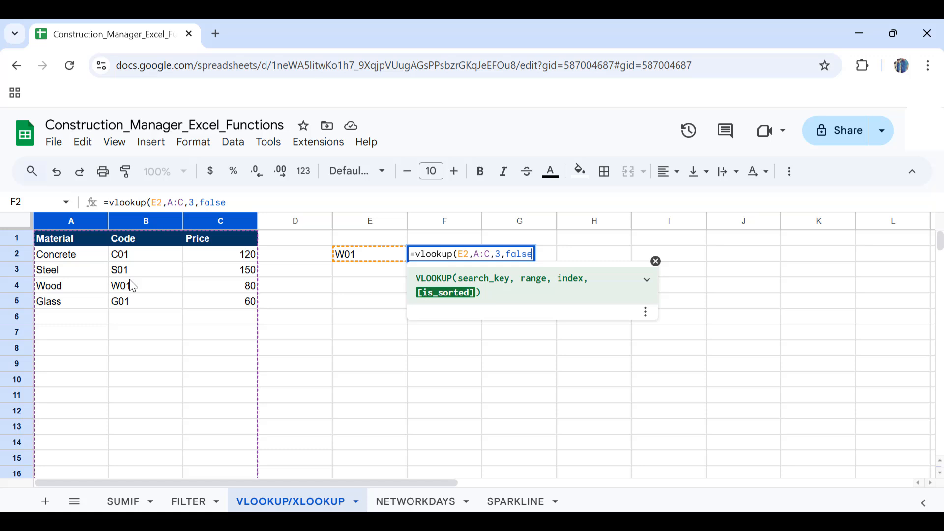
{"action": "key", "text": "Return"}
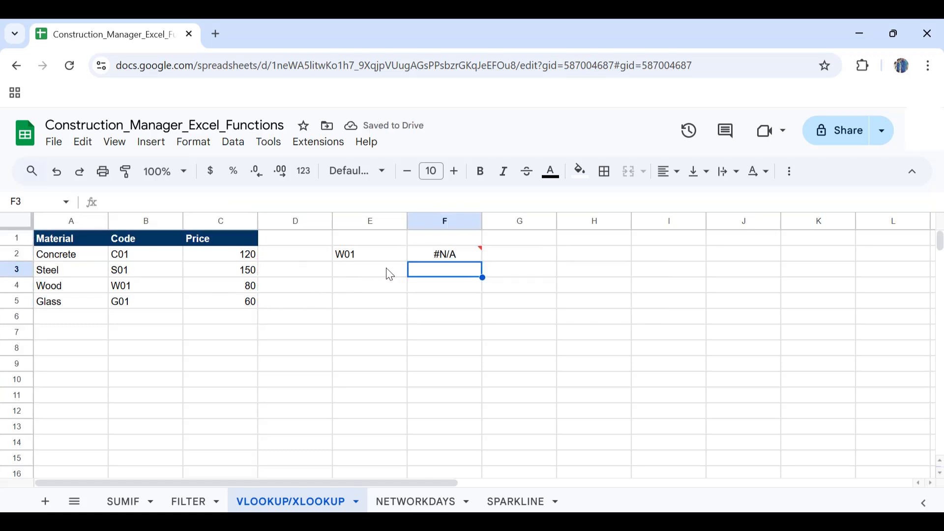
- Inspect the error details of the VLOOKUP formula in cell F2 and delete the formula
{"action": "mouse_move", "coordinate": [433, 258]}
{"action": "left_click", "coordinate": [437, 258]}
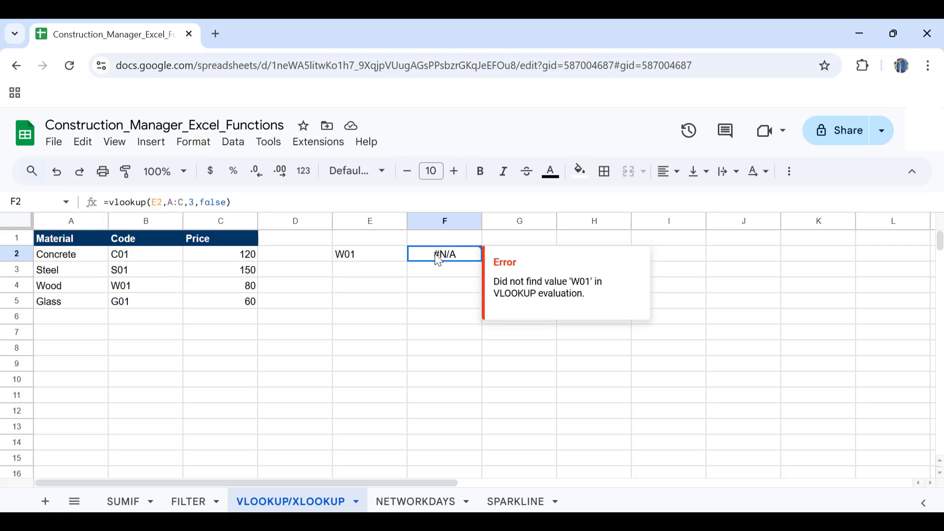
{"action": "key", "text": "Delete"}
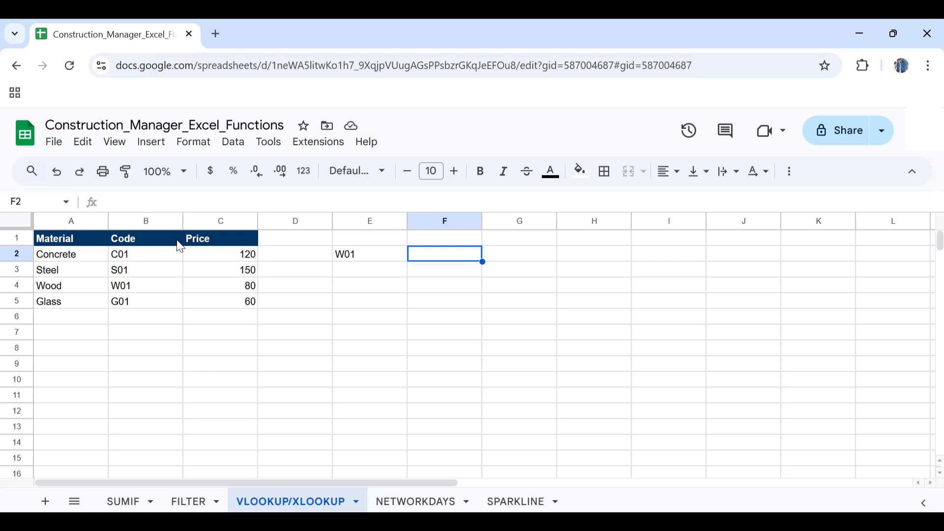
- Enter =xlookup(E2,B:B,A:A) in cell F2 to find the material name for the code in E2
{"action": "type", "text": "=xlookup("}
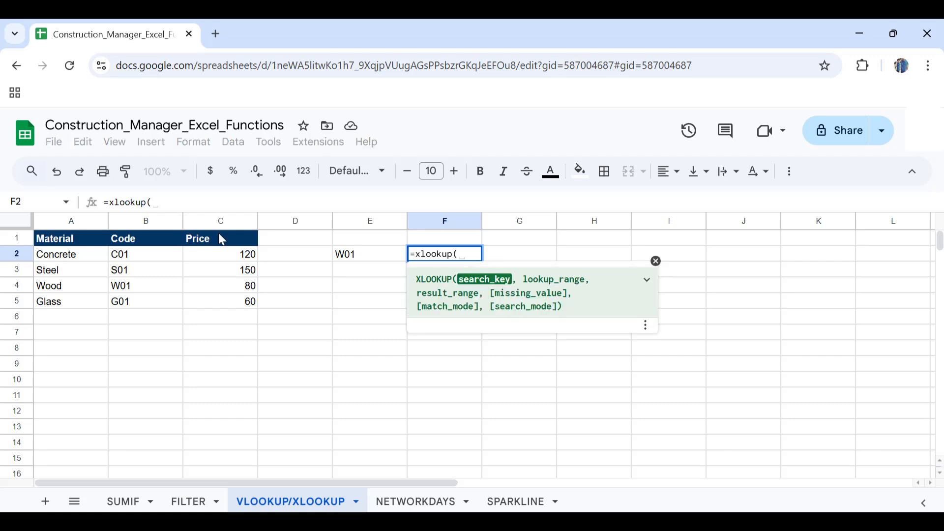
{"action": "left_click", "coordinate": [351, 259]}
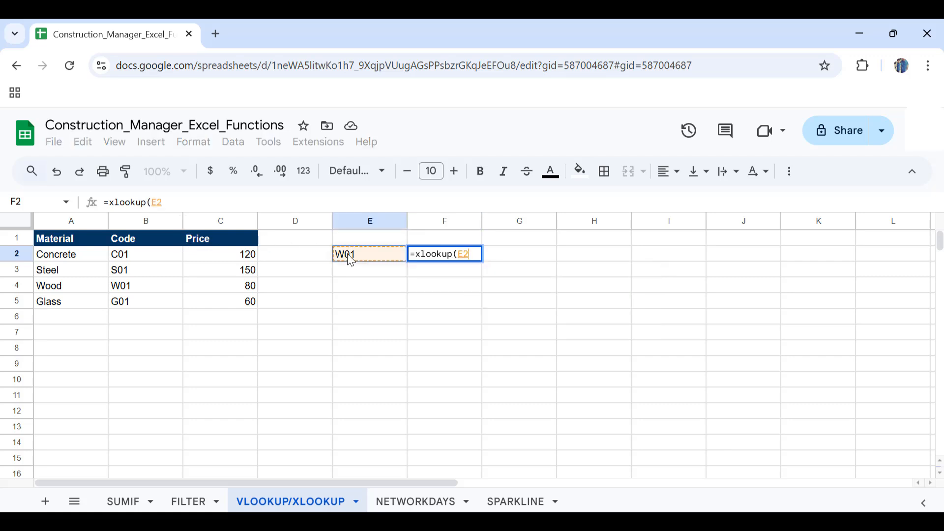
{"action": "type", "text": ","}
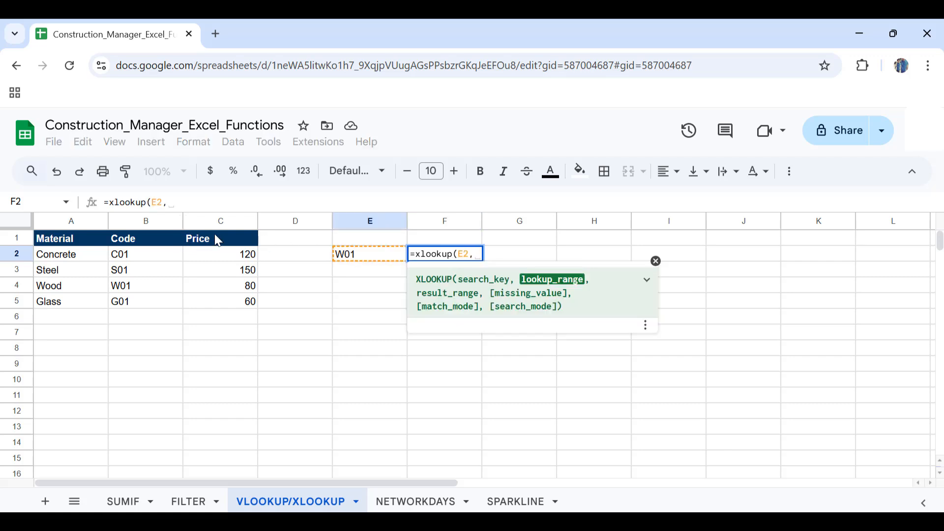
{"action": "left_click", "coordinate": [140, 223]}
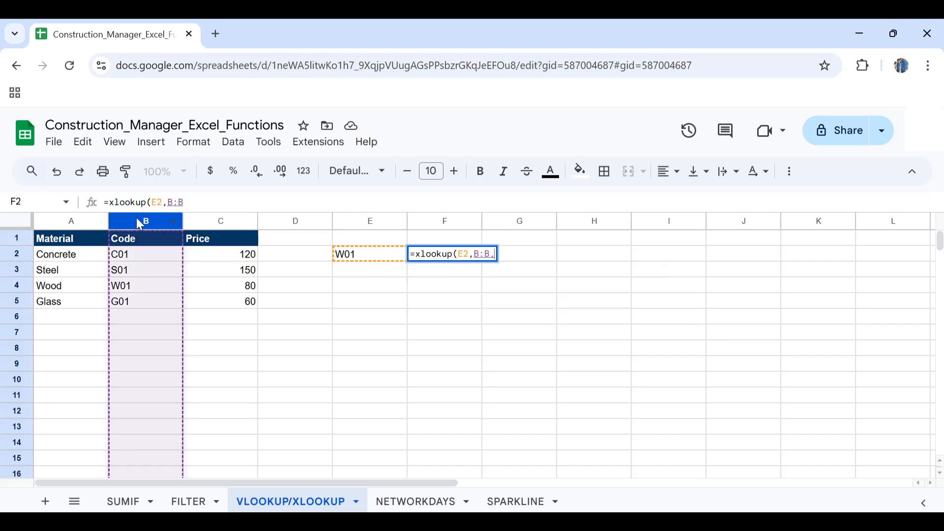
{"action": "type", "text": ","}
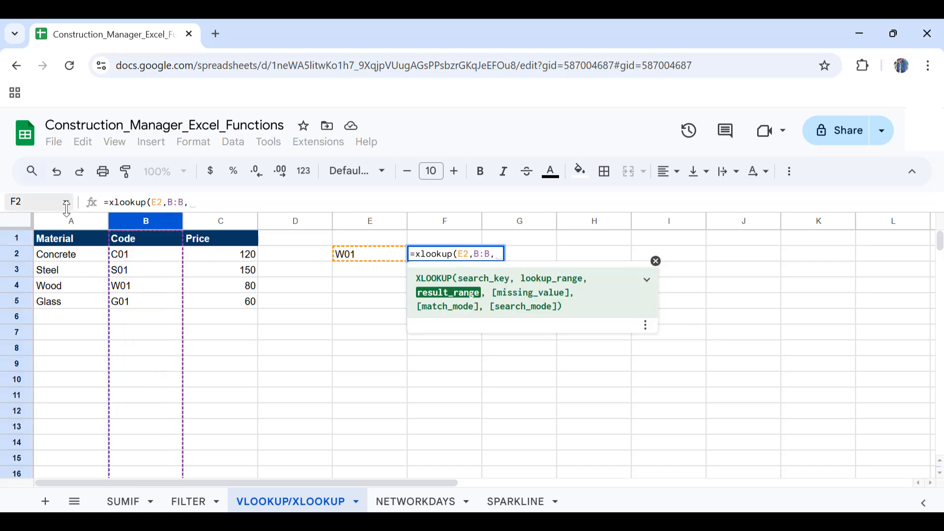
{"action": "left_click", "coordinate": [67, 224]}
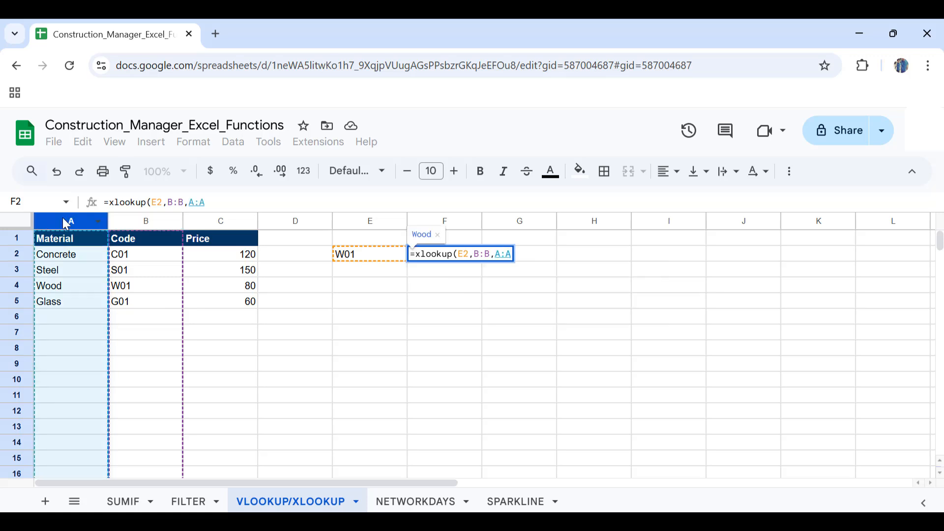
{"action": "key", "text": "Return"}
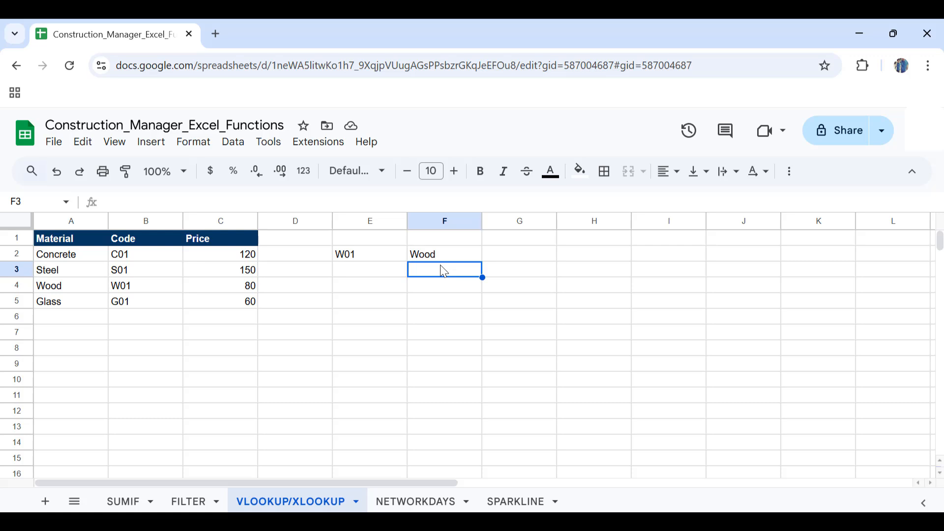
- On the NETWORKDAYS sheet, enter =NETWORKDAYS(B2,C2) in cell D2 and accept the suggested autofill for the Foundation and Framing rows
{"action": "left_click", "coordinate": [394, 502]}
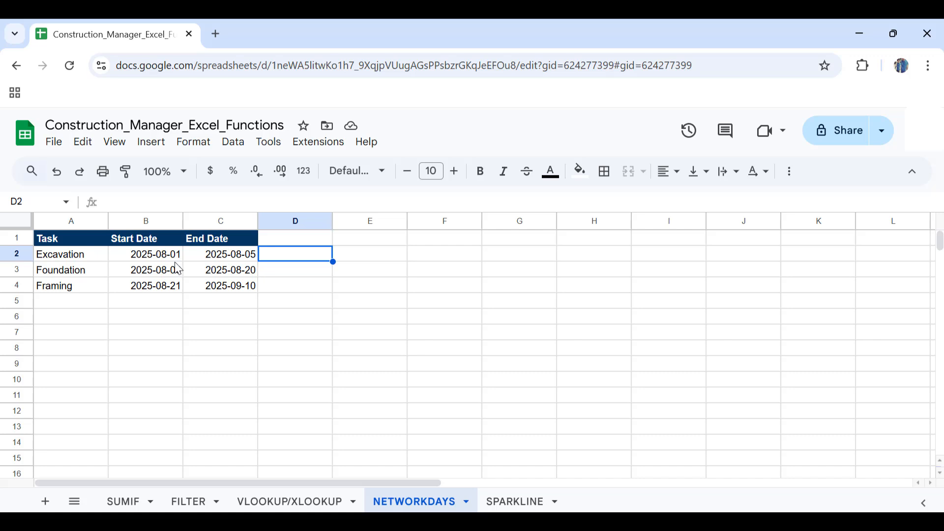
{"action": "type", "text": "="}
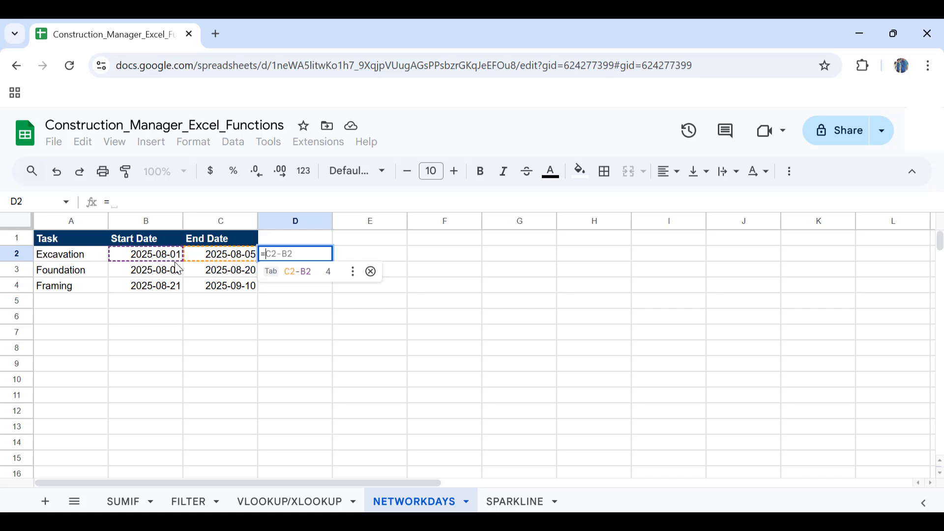
{"action": "type", "text": "networks"}
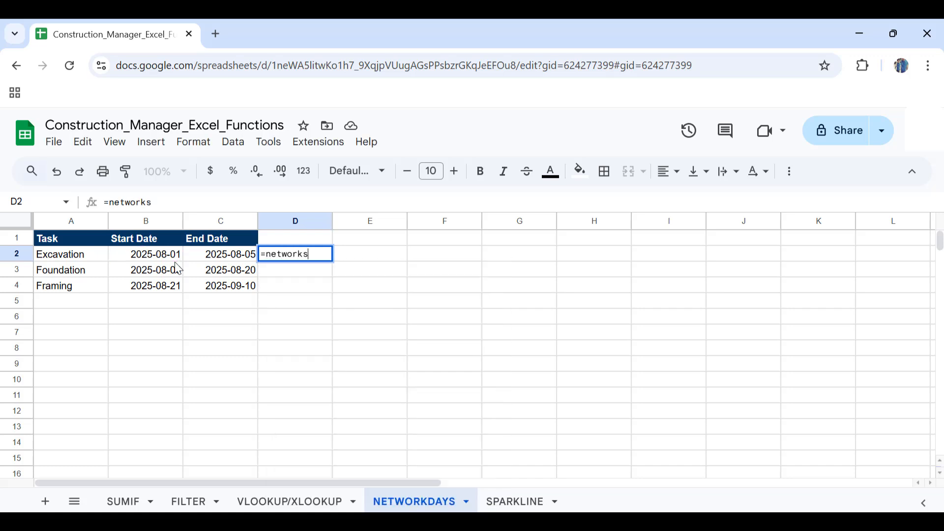
{"action": "key", "text": "BackSpace"}
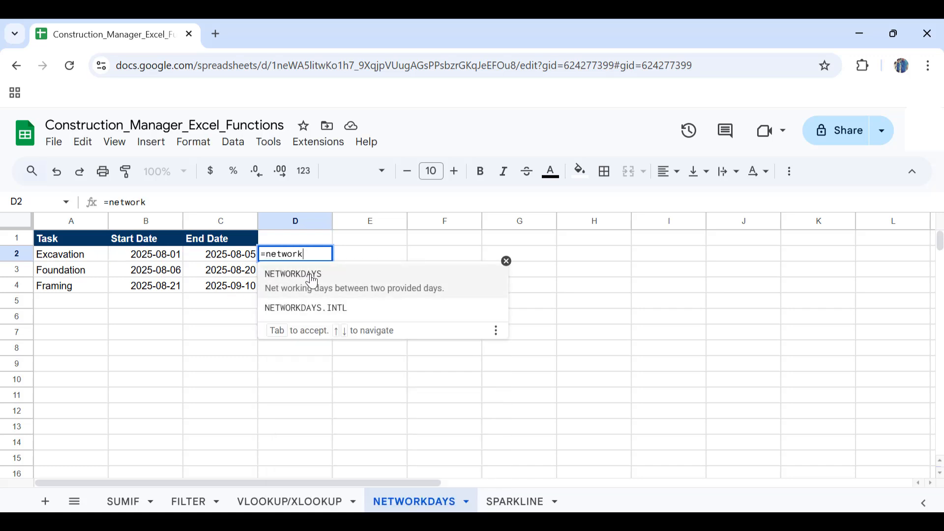
{"action": "left_click", "coordinate": [312, 278]}
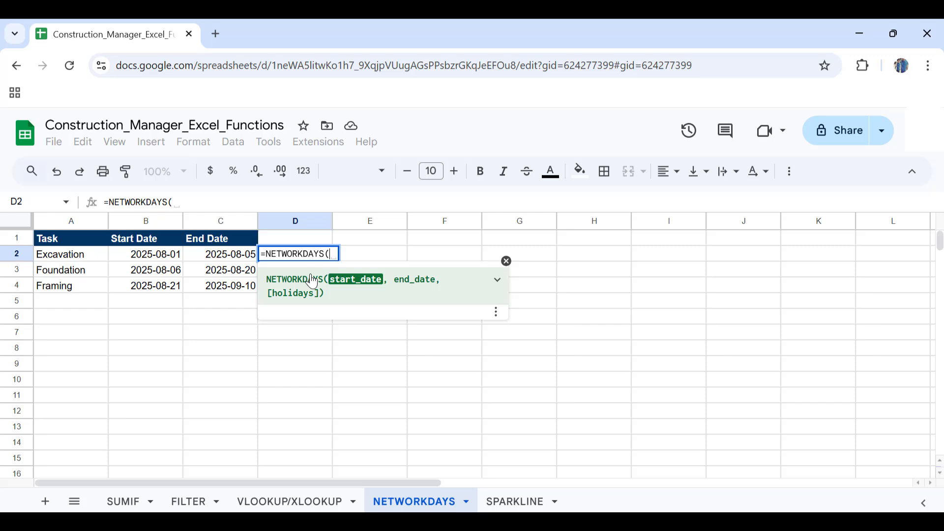
{"action": "left_click", "coordinate": [160, 256]}
{"action": "type", "text": ","}
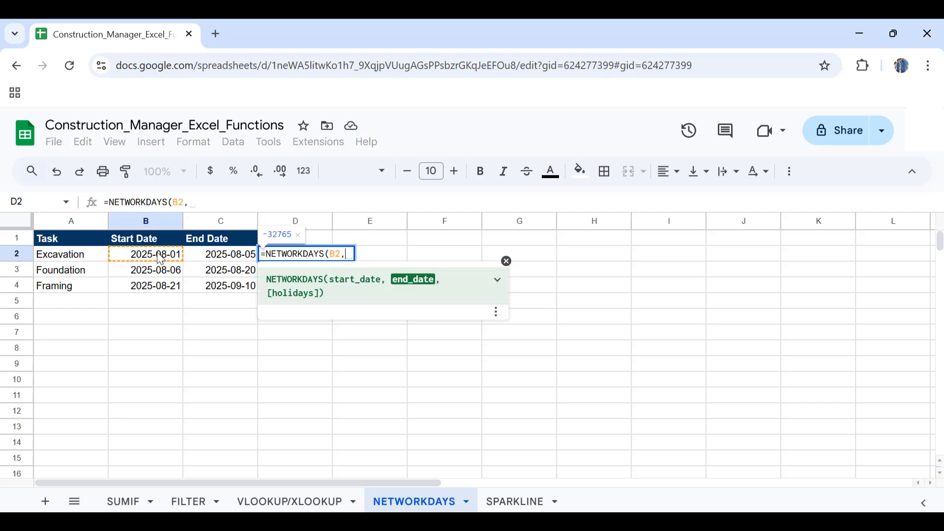
{"action": "left_click", "coordinate": [241, 261]}
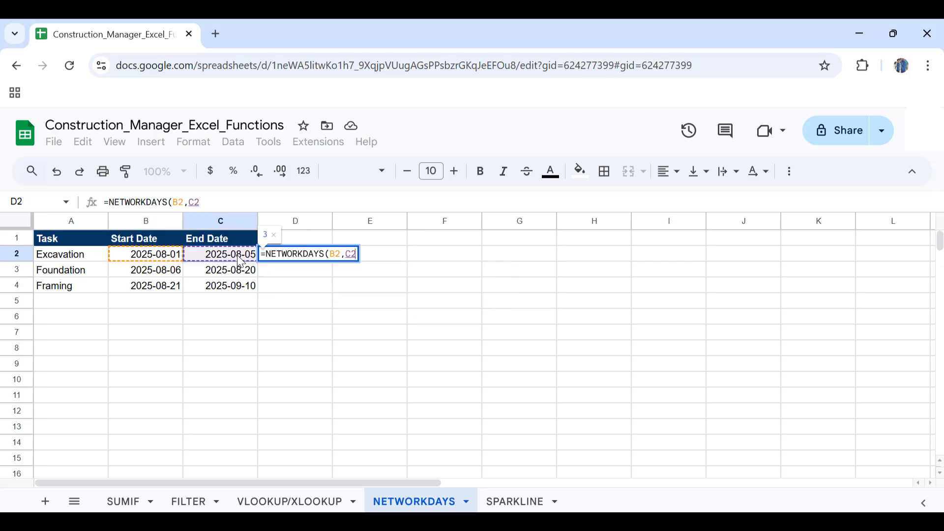
{"action": "key", "text": "Return"}
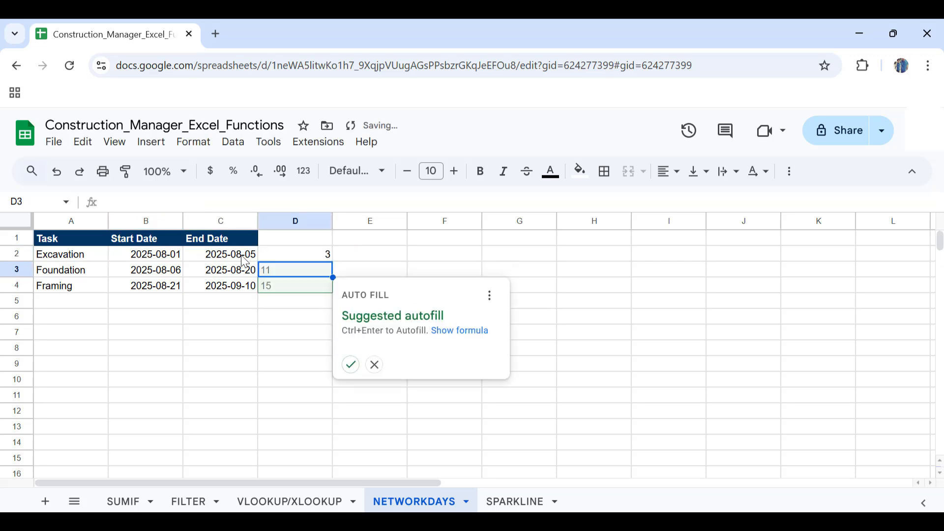
{"action": "left_click", "coordinate": [348, 367]}
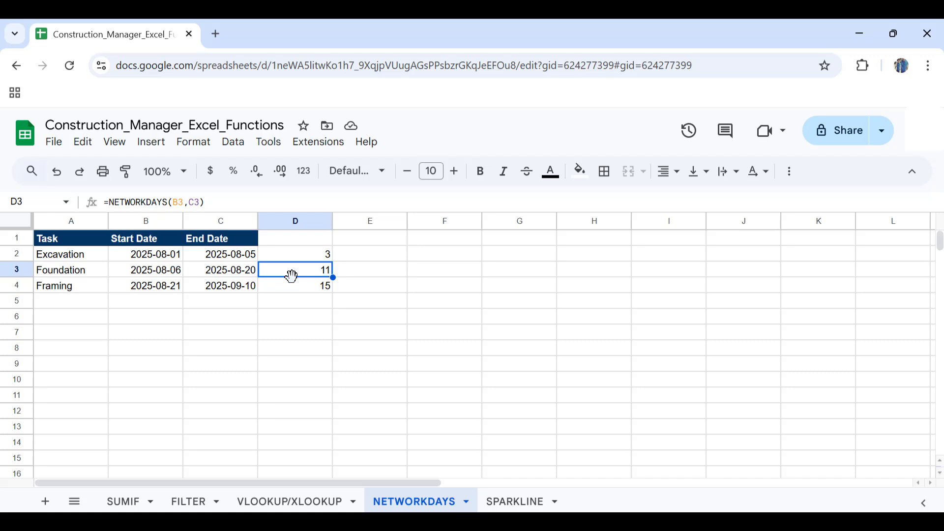
- On the SPARKLINE sheet, enter =sparkline(B2,{"charttype","bar";"max",100}) in cell C2 to chart the Excavation progress as a bar
{"action": "key", "text": "ctrl+shift+Page_Down"}
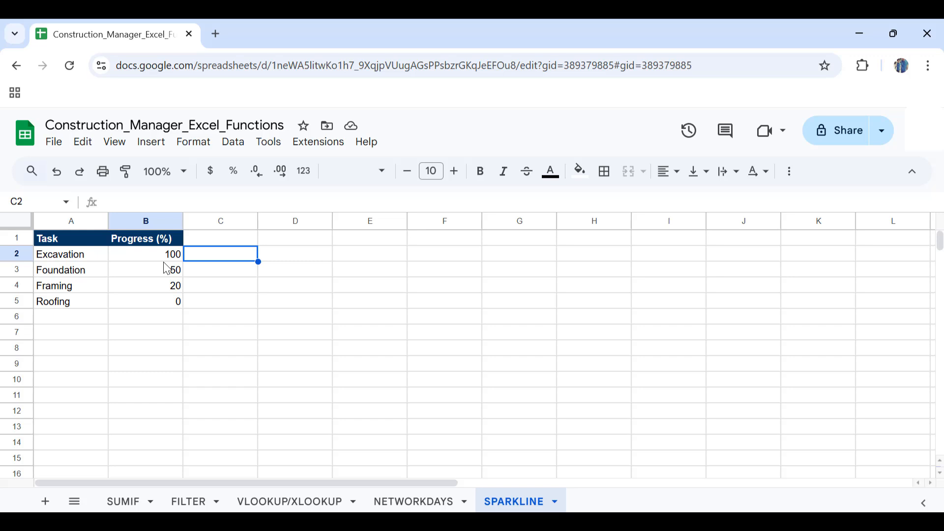
{"action": "type", "text": "=spar"}
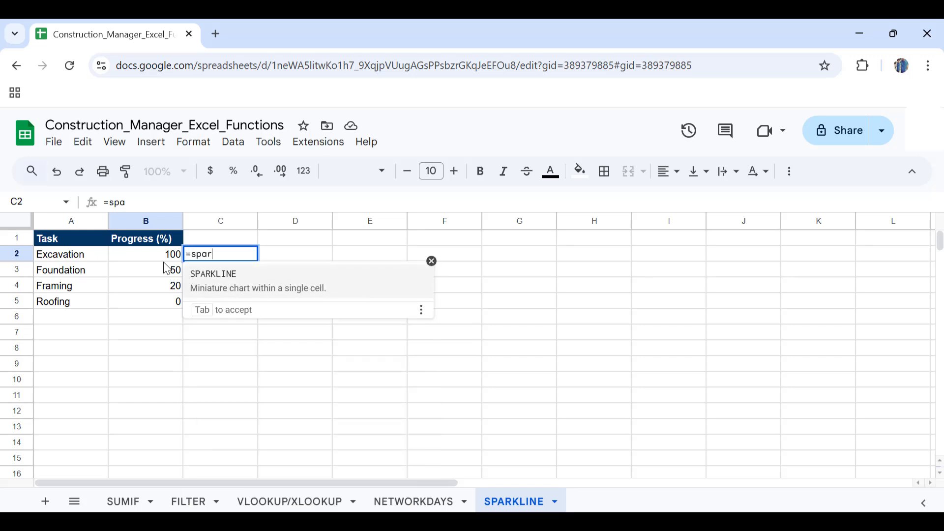
{"action": "type", "text": "kline("}
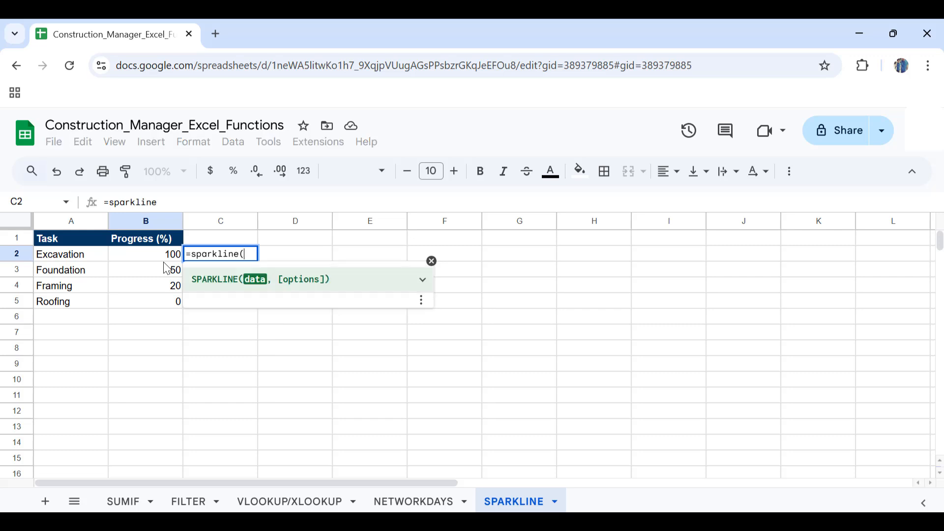
{"action": "left_click", "coordinate": [134, 261]}
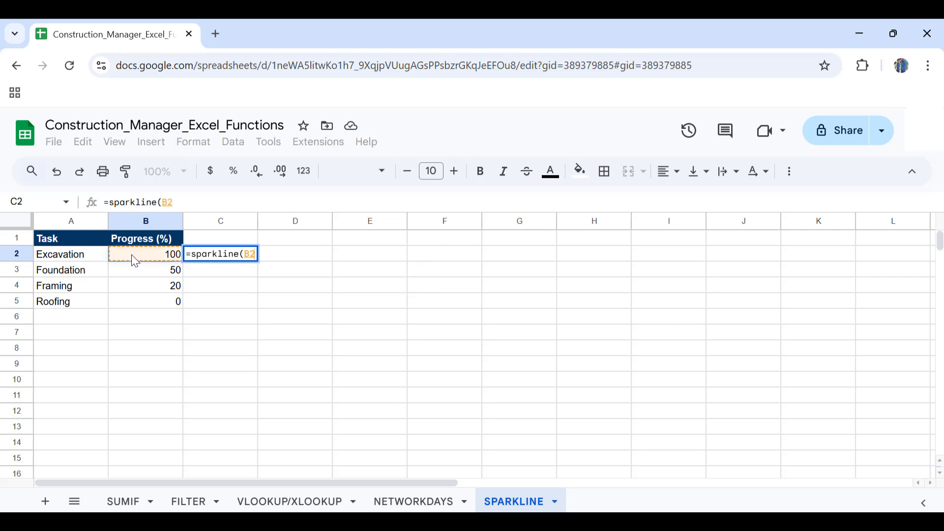
{"action": "type", "text": ","}
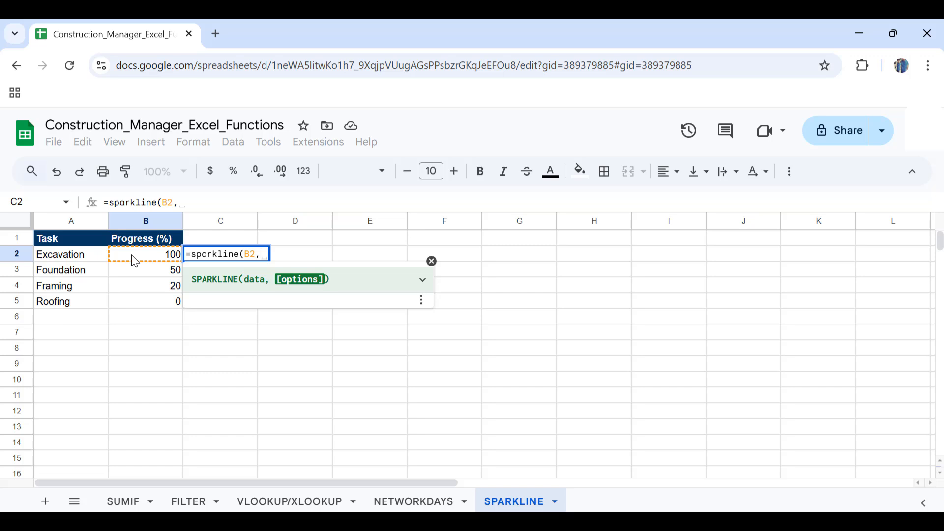
{"action": "type", "text": "{\"c"}
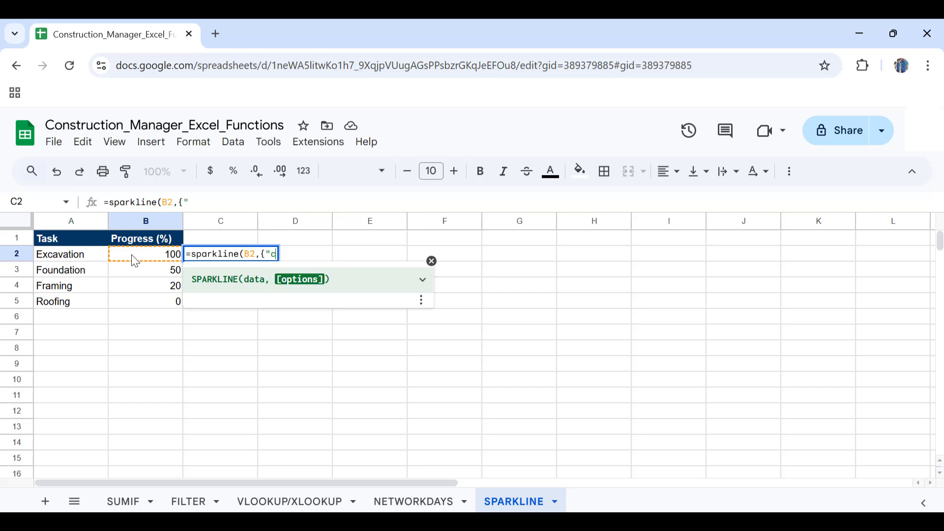
{"action": "type", "text": "harttyp"}
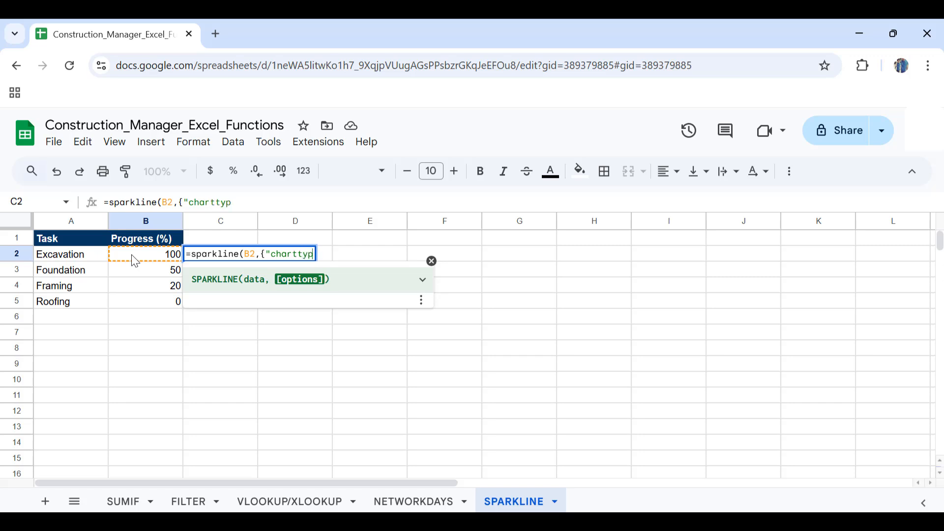
{"action": "type", "text": "e\", "}
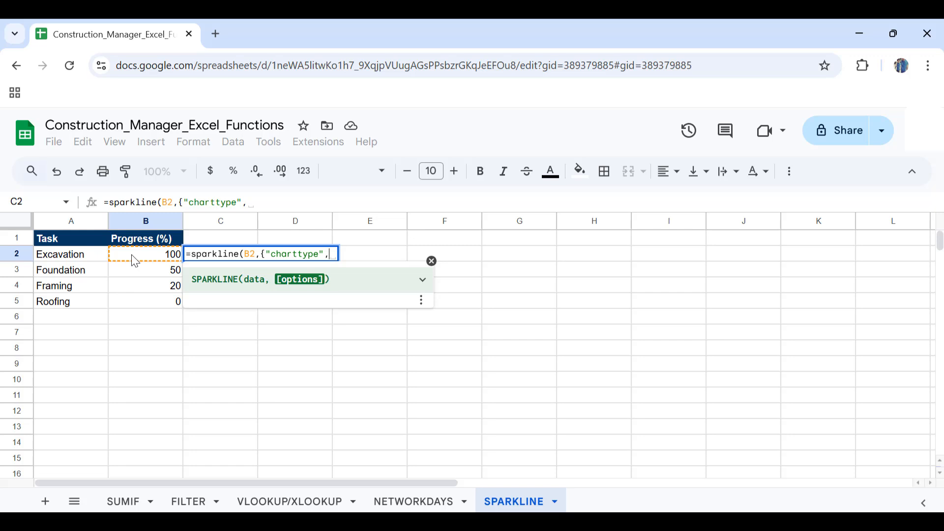
{"action": "type", "text": "\"bar\""}
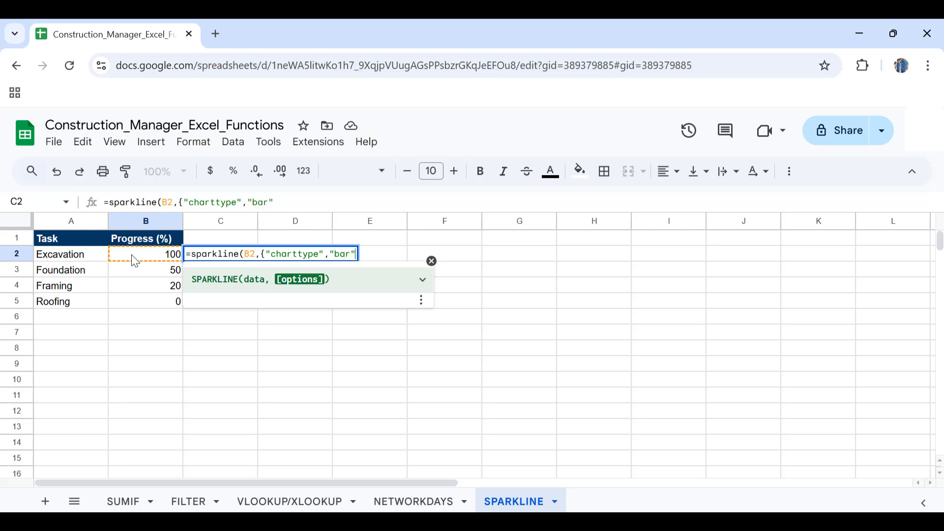
{"action": "type", "text": "; "}
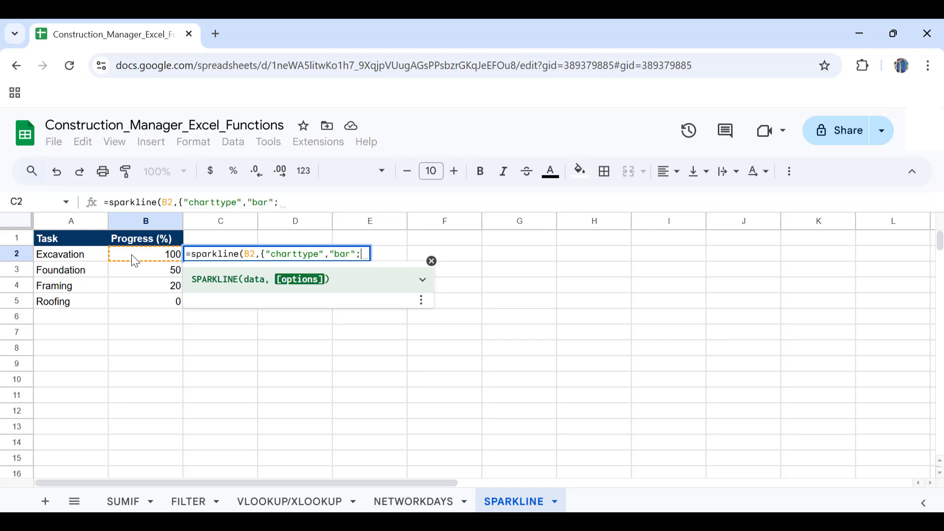
{"action": "type", "text": "\"max"}
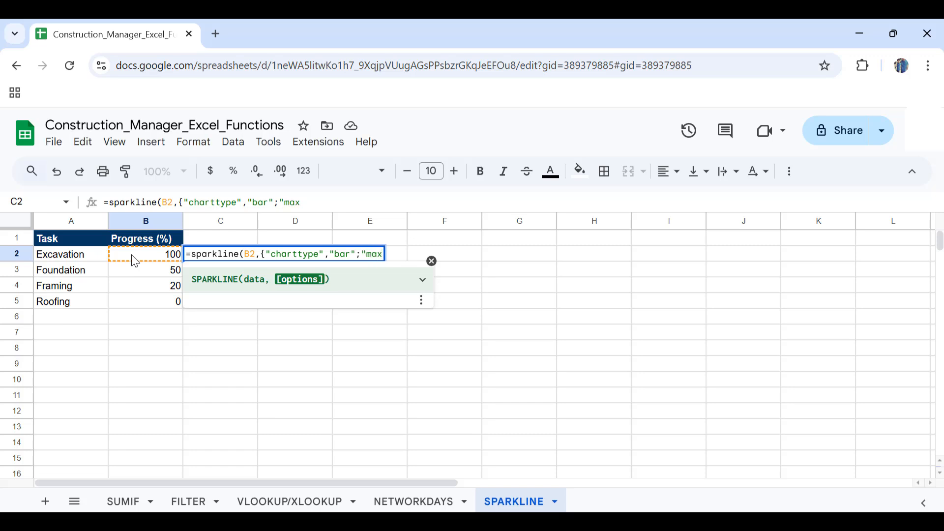
{"action": "type", "text": "\",100}"}
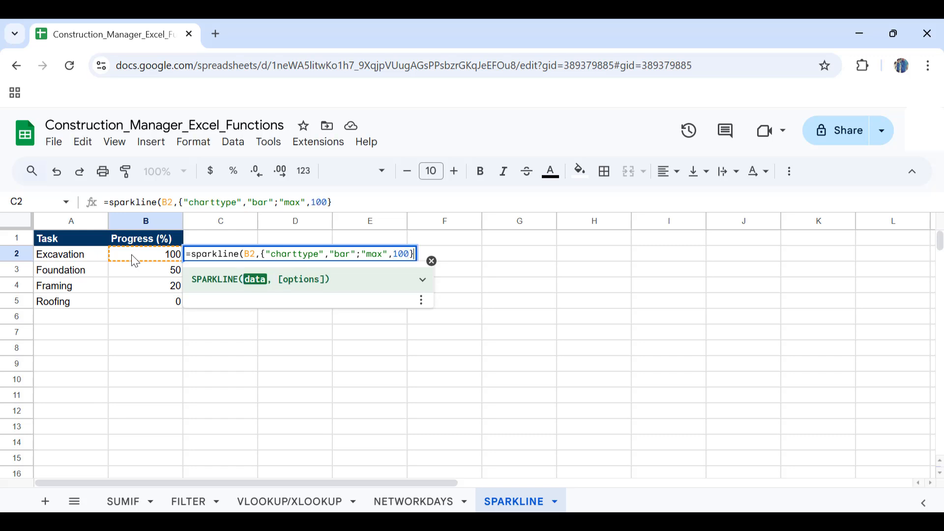
{"action": "type", "text": ")"}
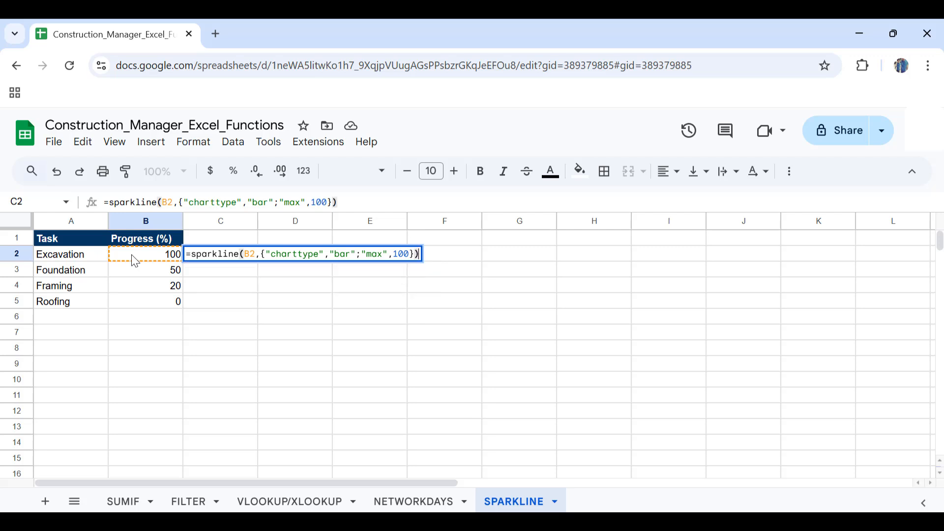
{"action": "key", "text": "Return"}
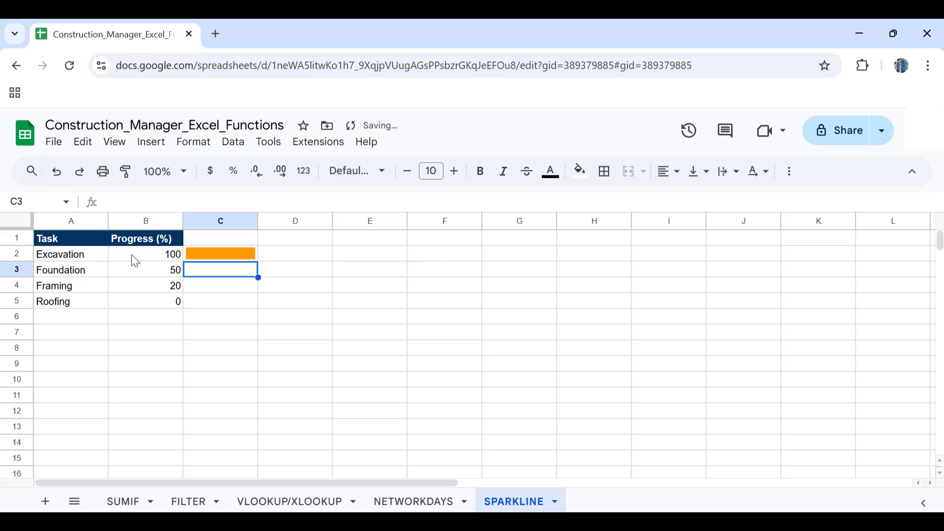
- Fill the sparkline formula from C2 down to C5 for the Foundation, Framing and Roofing rows, then reselect C2
{"action": "left_click", "coordinate": [200, 250]}
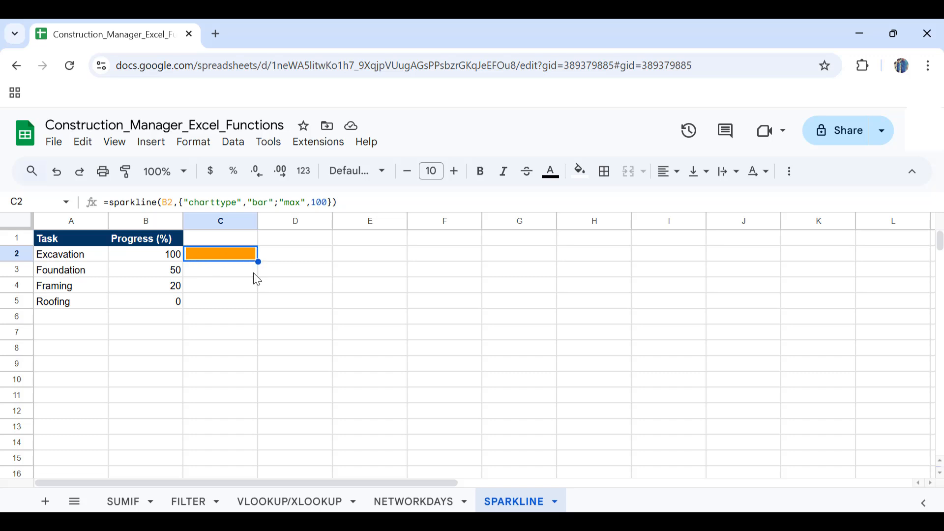
{"action": "left_click_drag", "start_coordinate": [259, 262], "coordinate": [250, 301]}
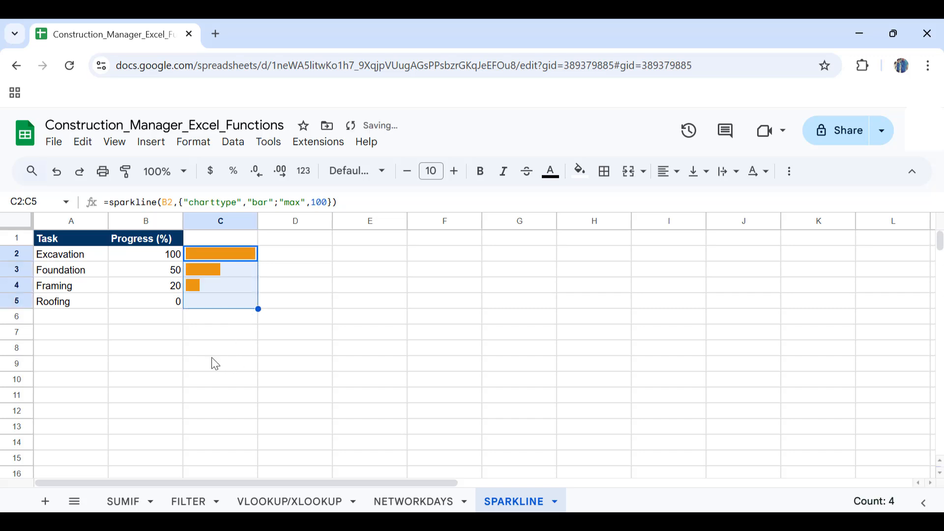
{"action": "left_click", "coordinate": [232, 258]}
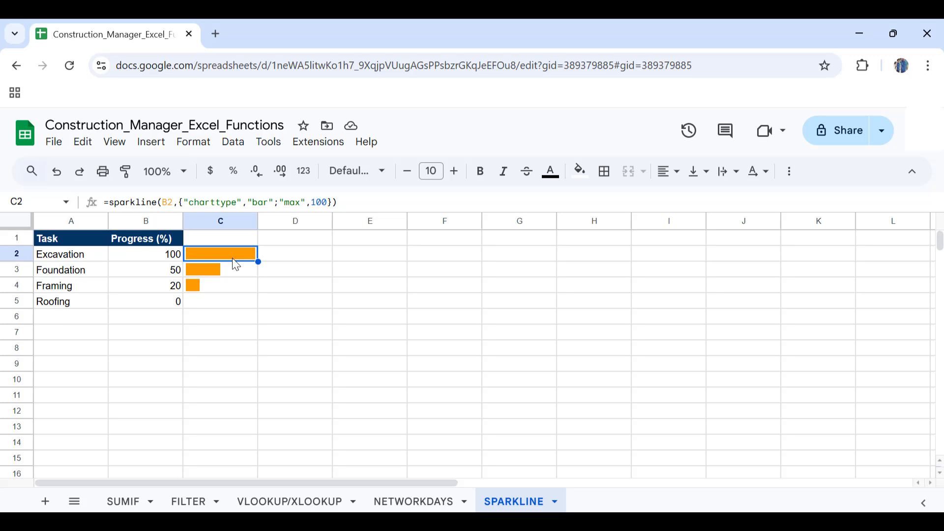